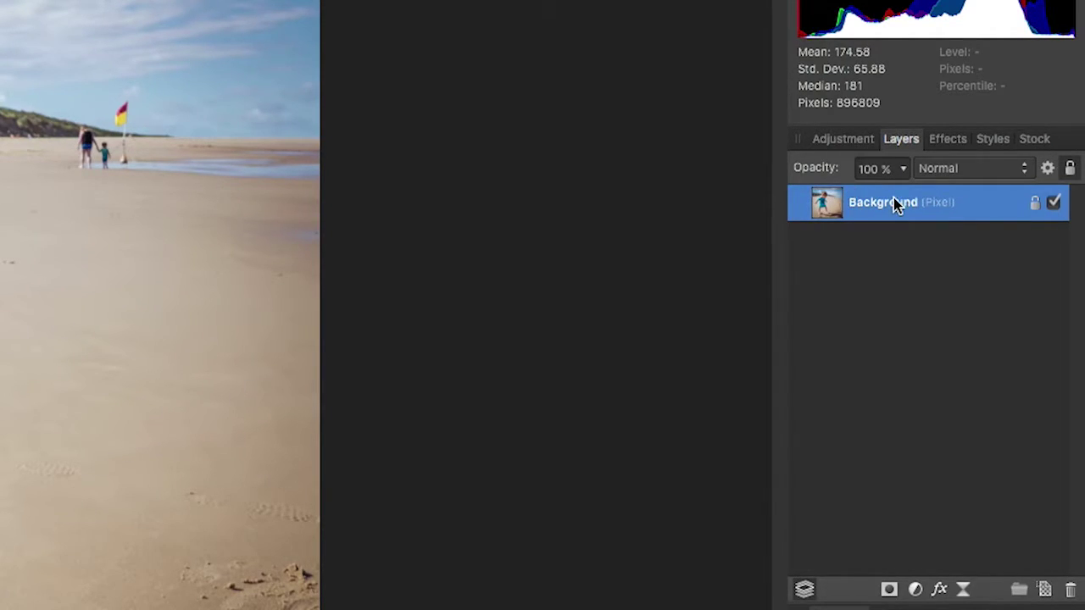
- Rename the Background pixel layer to 'base'
{"action": "double_click", "coordinate": [890, 207]}
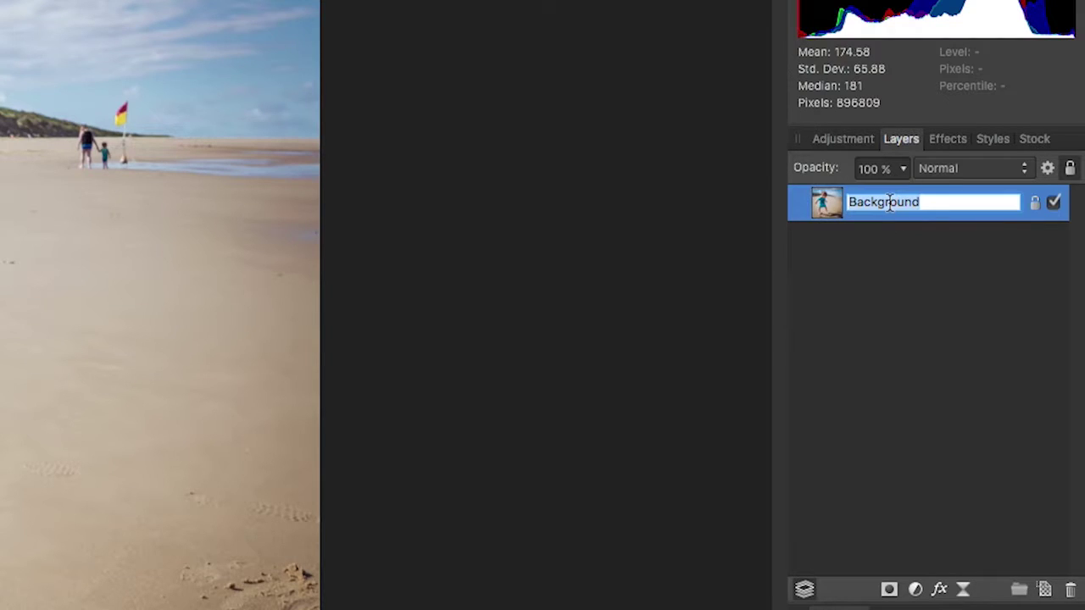
{"action": "type", "text": "base"}
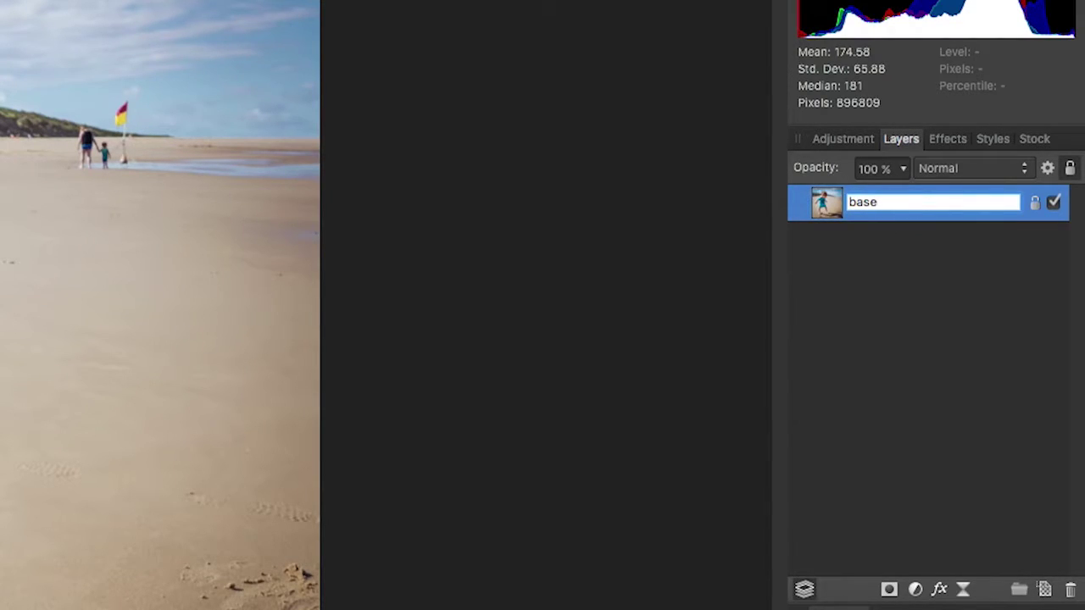
{"action": "key", "text": "Return"}
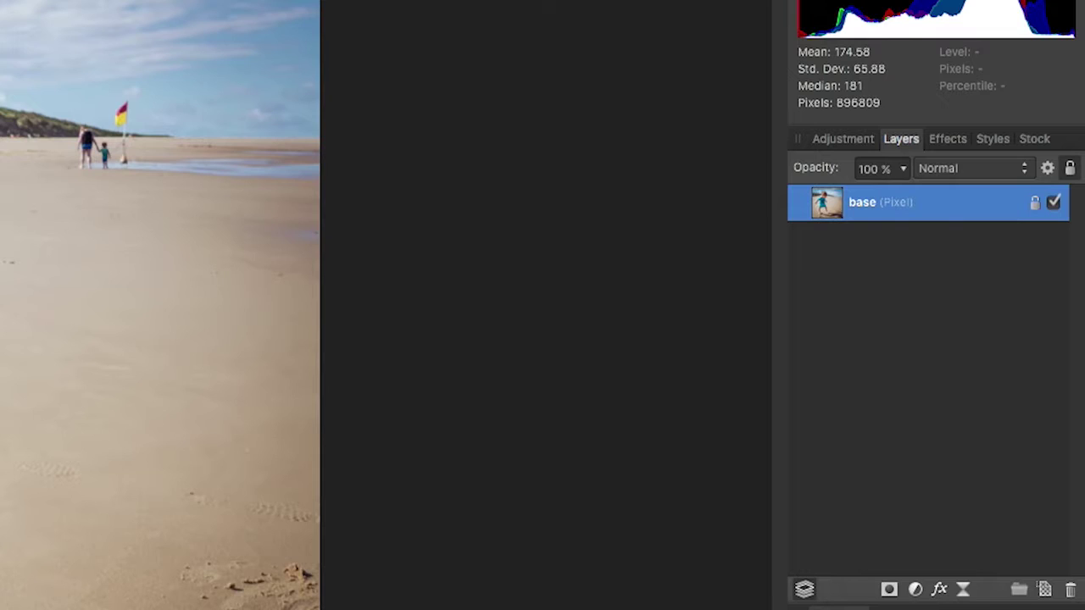
- Duplicate the base layer and rename the copy 'my new layer'
{"action": "right_click", "coordinate": [910, 209]}
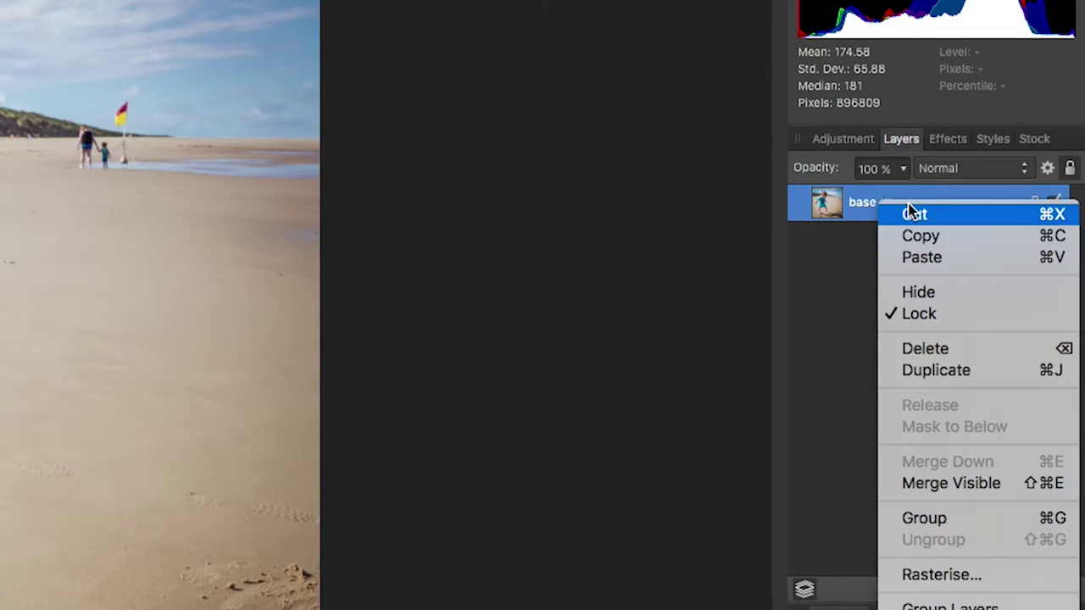
{"action": "left_click", "coordinate": [947, 370]}
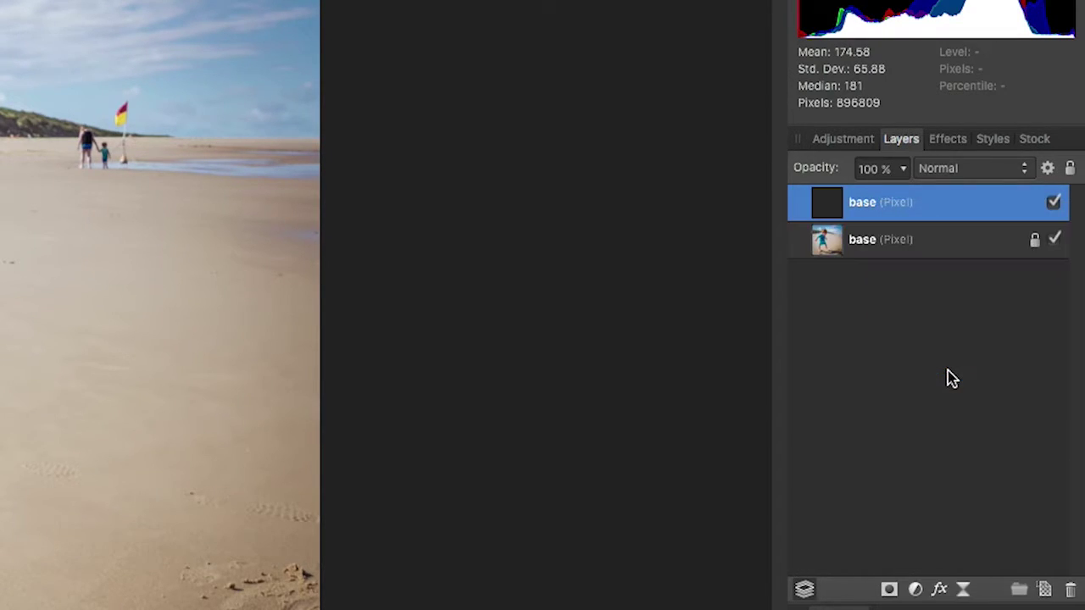
{"action": "double_click", "coordinate": [869, 206]}
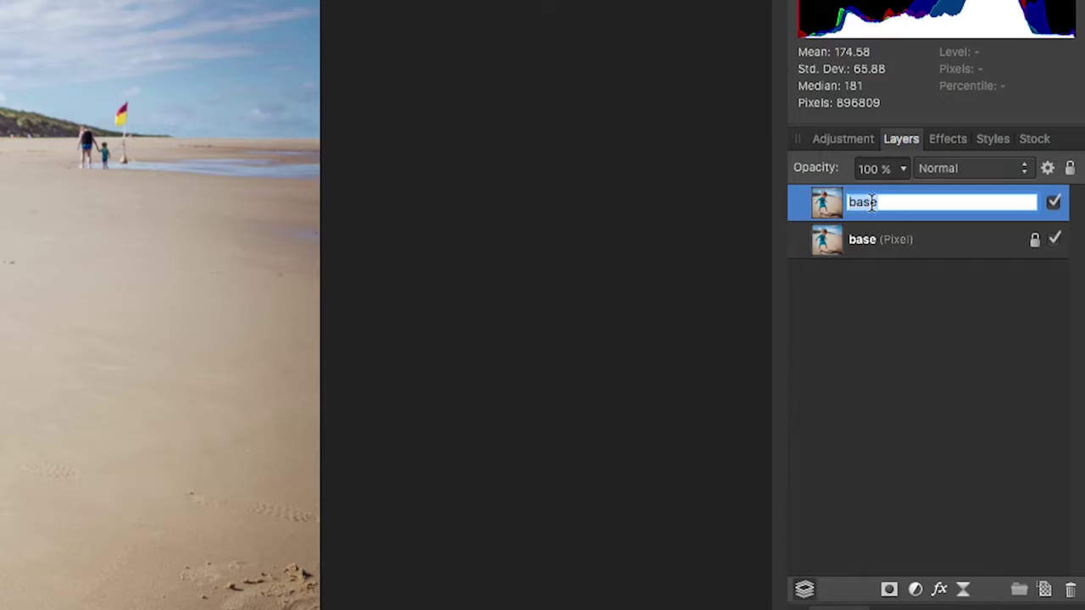
{"action": "type", "text": "my new layer"}
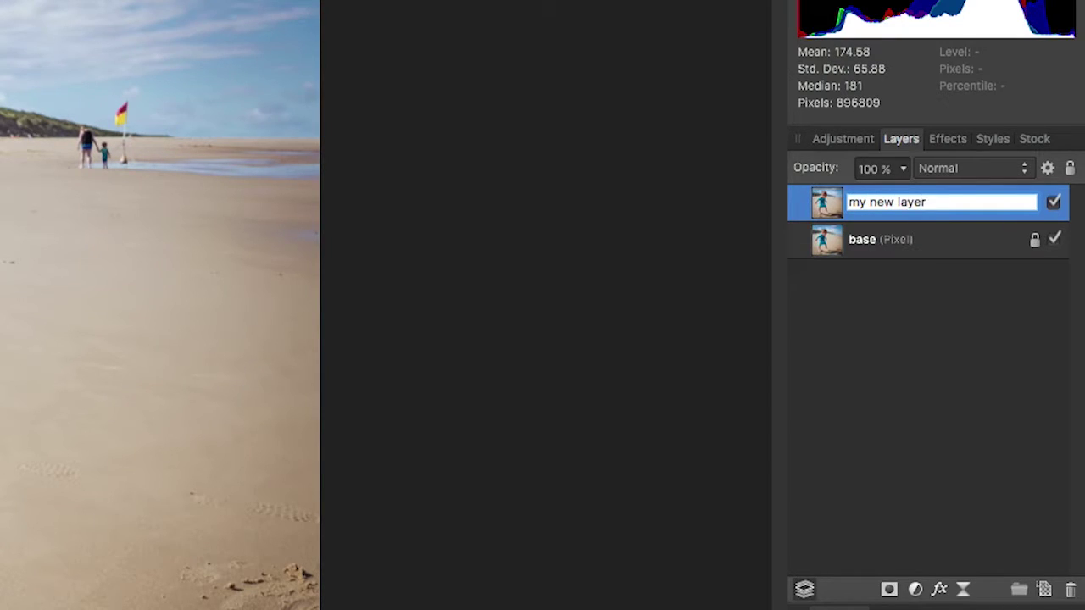
{"action": "key", "text": "Return"}
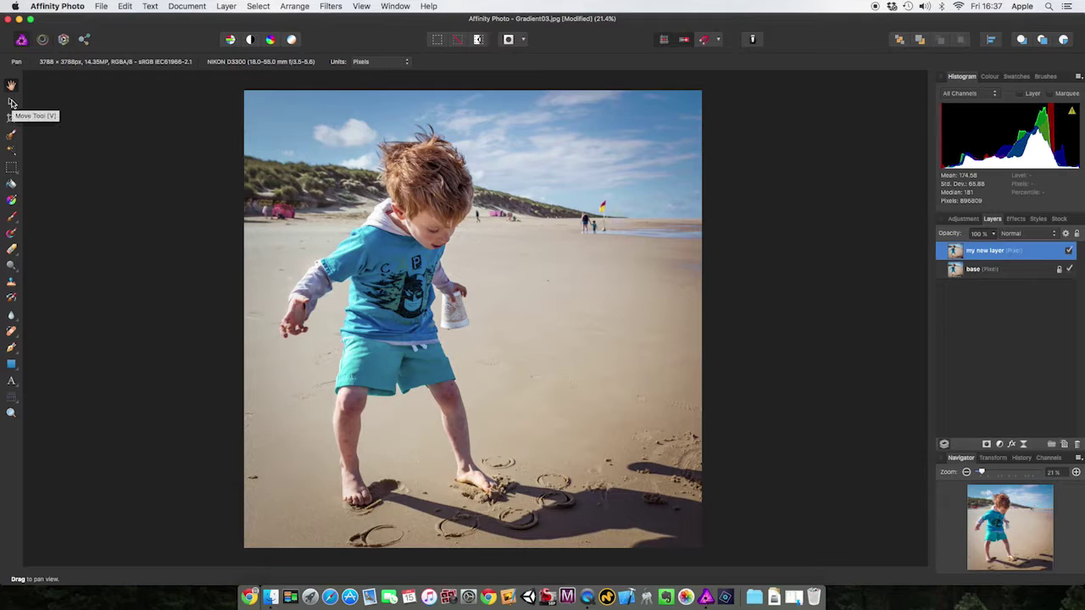
- Shrink, narrow and reposition my new layer, rotating it about 23.5 degrees
{"action": "left_click", "coordinate": [12, 102]}
{"action": "left_click_drag", "start_coordinate": [433, 235], "coordinate": [496, 293]}
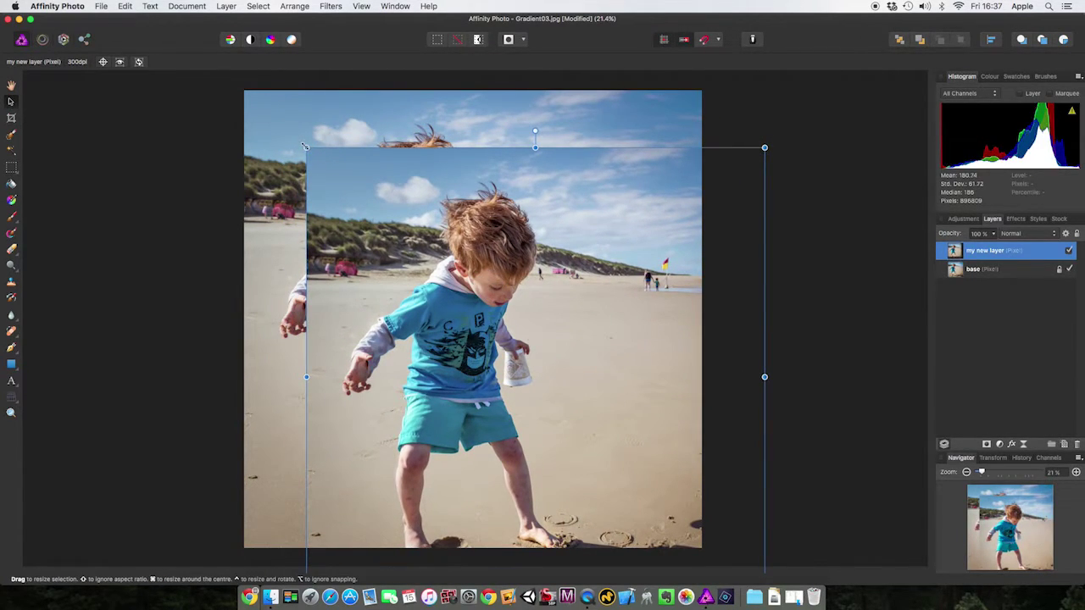
{"action": "left_click_drag", "start_coordinate": [305, 147], "coordinate": [413, 254]}
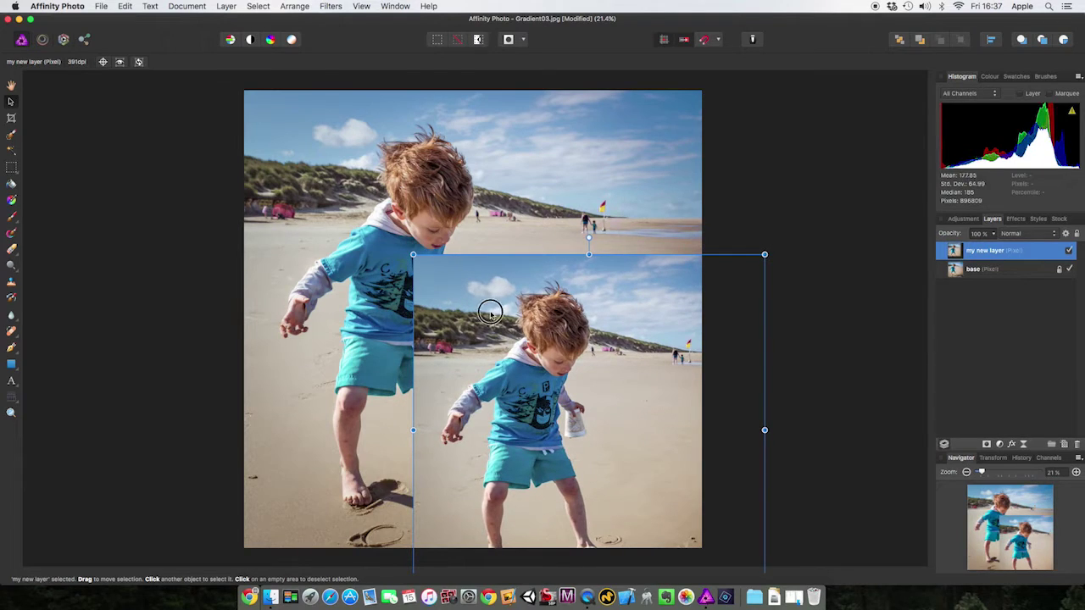
{"action": "left_click_drag", "start_coordinate": [490, 298], "coordinate": [368, 163]}
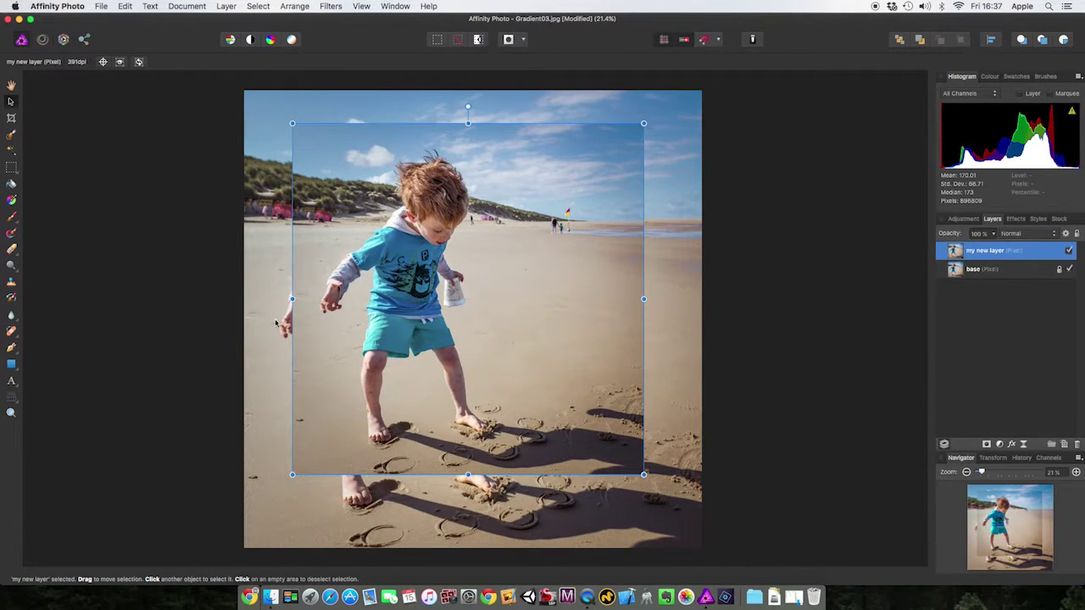
{"action": "left_click_drag", "start_coordinate": [291, 298], "coordinate": [399, 301]}
{"action": "left_click_drag", "start_coordinate": [602, 288], "coordinate": [520, 296]}
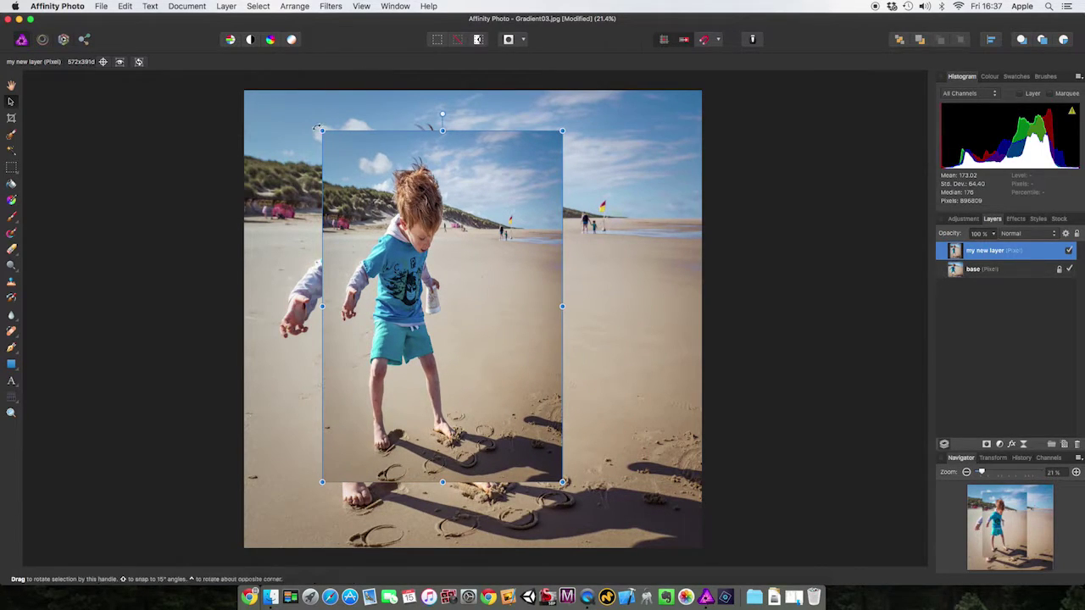
{"action": "left_click_drag", "start_coordinate": [317, 127], "coordinate": [272, 210]}
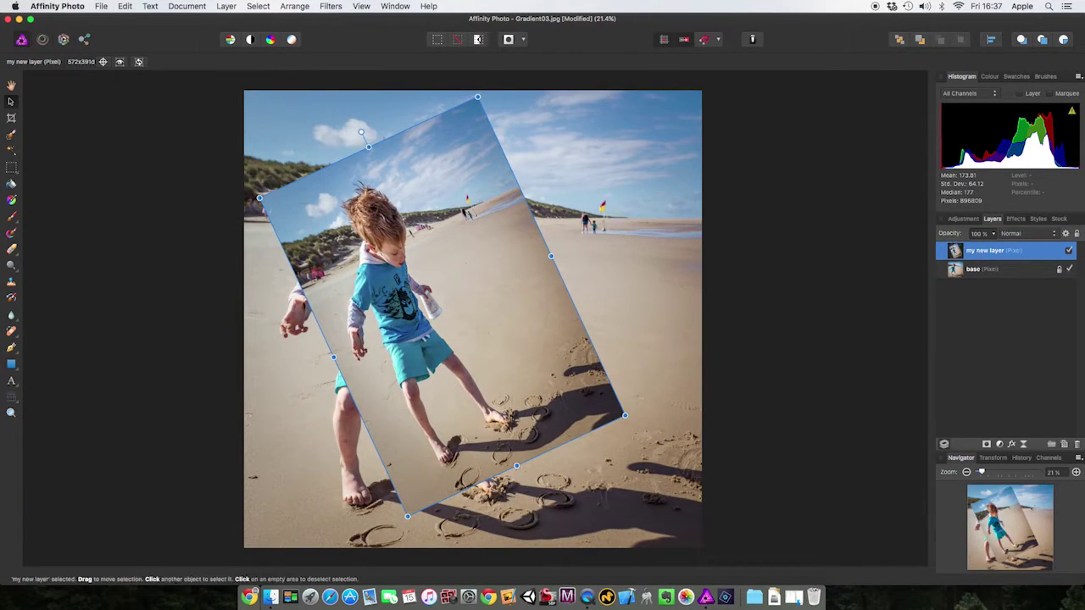
- Toggle my new layer's visibility to compare, then nudge the rotated copy slightly right
{"action": "left_click", "coordinate": [11, 85]}
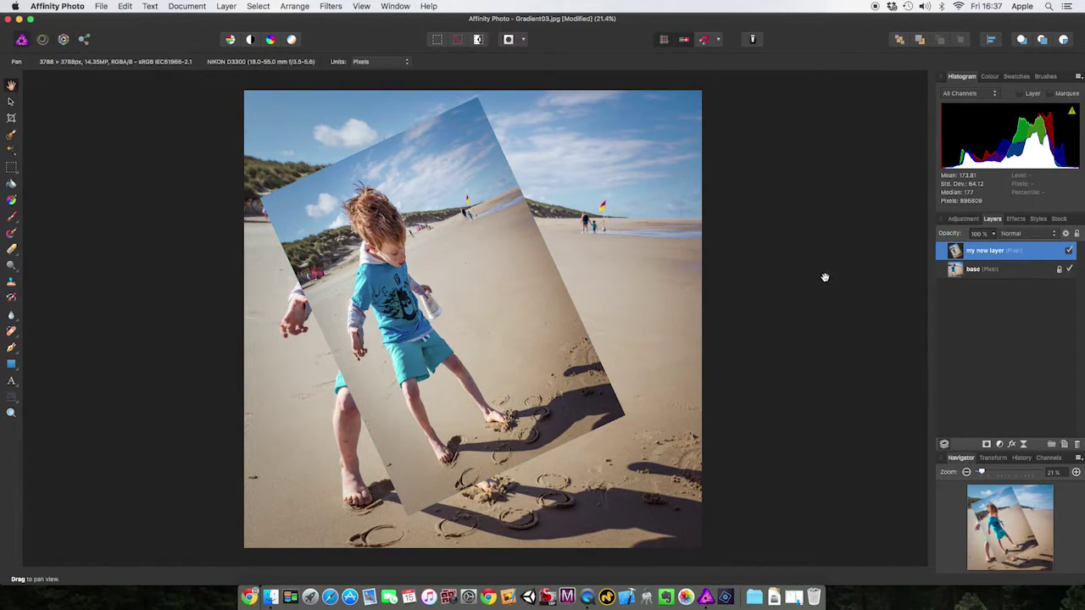
{"action": "left_click", "coordinate": [1070, 251]}
{"action": "left_click", "coordinate": [1070, 251]}
{"action": "left_click", "coordinate": [11, 101]}
{"action": "left_click_drag", "start_coordinate": [439, 303], "coordinate": [466, 306]}
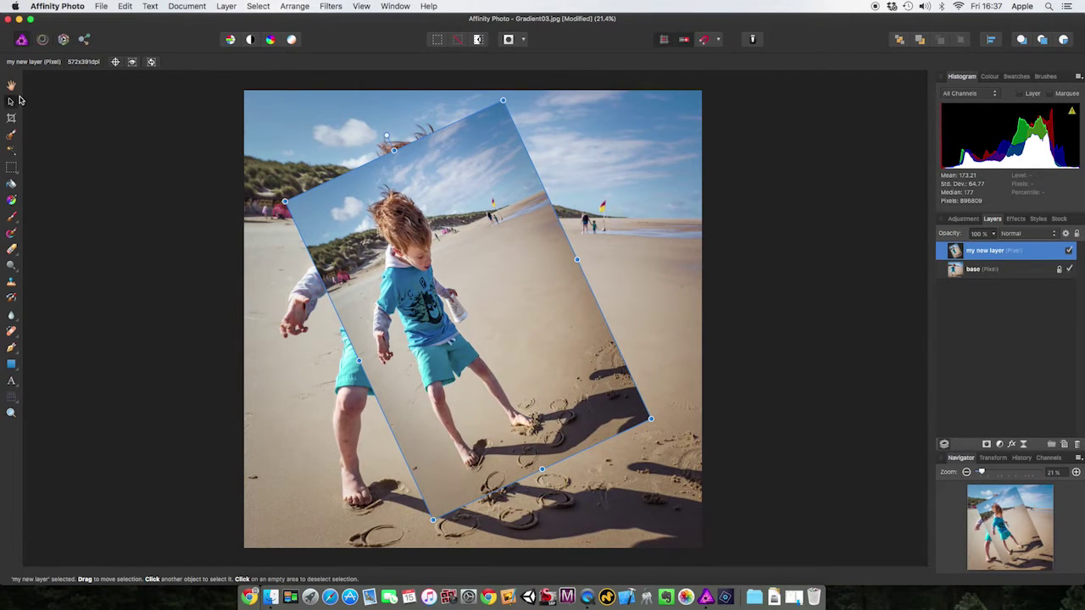
{"action": "left_click", "coordinate": [11, 85]}
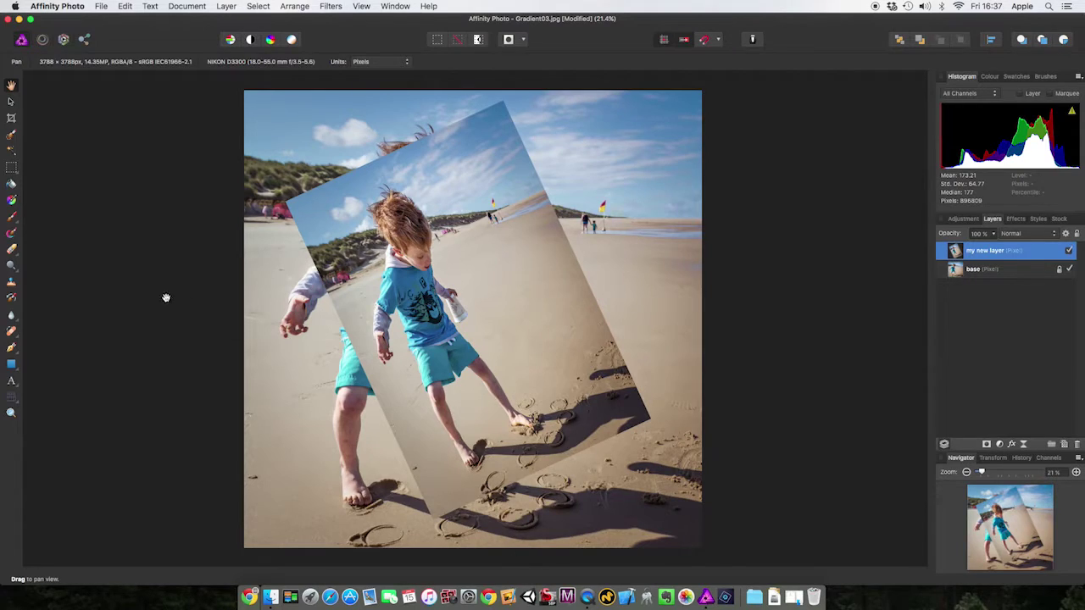
- Erase the rotated copy's top corner with an Erase Brush of about 225 px
{"action": "left_click", "coordinate": [12, 250]}
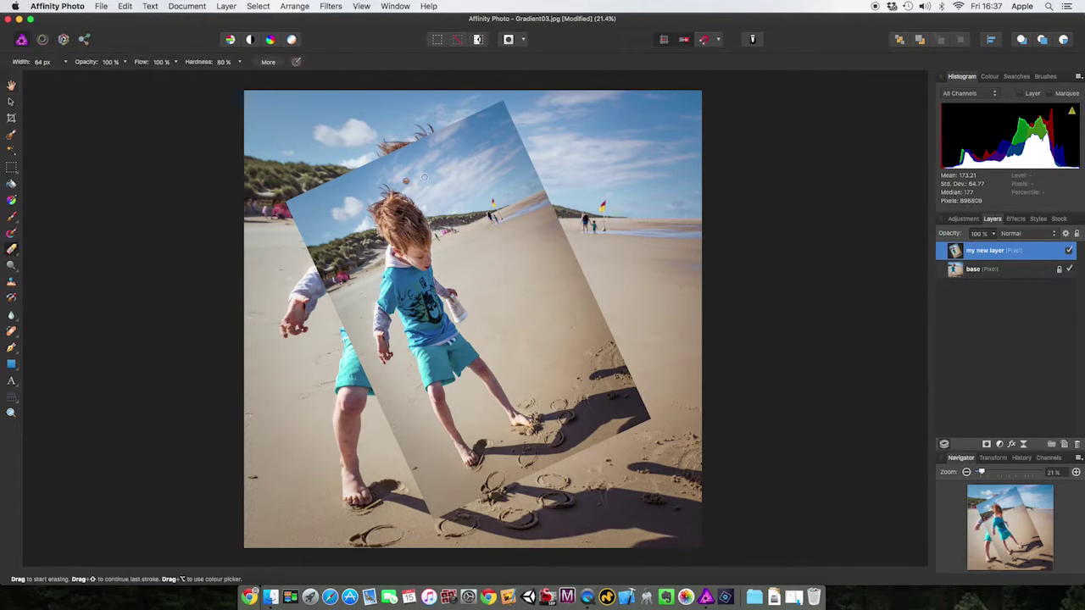
{"action": "key", "text": "bracketright"}
{"action": "key", "text": "bracketright"}
{"action": "key", "text": "bracketright"}
{"action": "key", "text": "bracketright"}
{"action": "key", "text": "bracketright"}
{"action": "key", "text": "bracketright"}
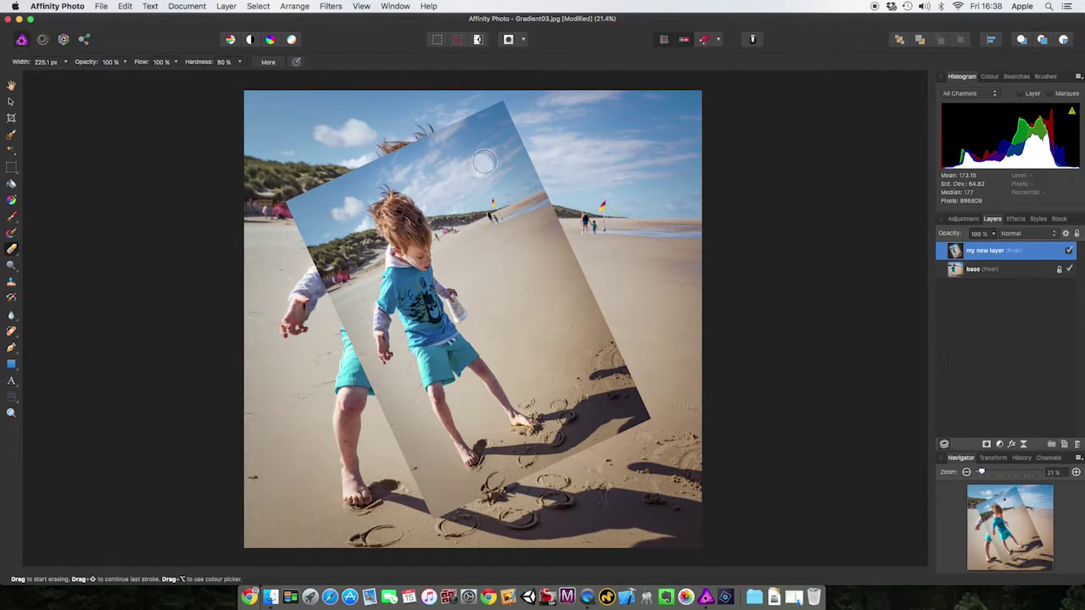
{"action": "mouse_move", "coordinate": [495, 104]}
{"action": "left_mouse_down"}
{"action": "mouse_move", "coordinate": [523, 133]}
{"action": "mouse_move", "coordinate": [468, 103]}
{"action": "mouse_move", "coordinate": [524, 133]}
{"action": "mouse_move", "coordinate": [453, 122]}
{"action": "mouse_move", "coordinate": [525, 166]}
{"action": "mouse_move", "coordinate": [461, 130]}
{"action": "mouse_move", "coordinate": [442, 133]}
{"action": "mouse_move", "coordinate": [522, 161]}
{"action": "mouse_move", "coordinate": [573, 234]}
{"action": "mouse_move", "coordinate": [539, 189]}
{"action": "mouse_move", "coordinate": [476, 147]}
{"action": "mouse_move", "coordinate": [586, 214]}
{"action": "mouse_move", "coordinate": [424, 144]}
{"action": "mouse_move", "coordinate": [474, 170]}
{"action": "mouse_move", "coordinate": [427, 154]}
{"action": "mouse_move", "coordinate": [367, 166]}
{"action": "mouse_move", "coordinate": [302, 195]}
{"action": "mouse_move", "coordinate": [299, 244]}
{"action": "mouse_move", "coordinate": [300, 214]}
{"action": "mouse_move", "coordinate": [329, 208]}
{"action": "left_mouse_up"}
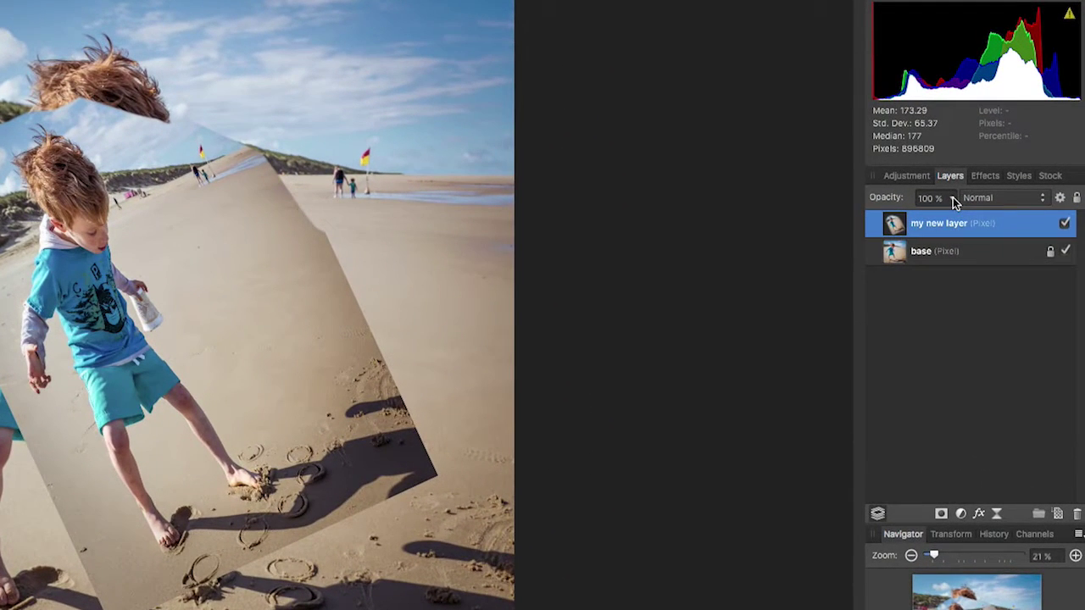
{"action": "left_click", "coordinate": [994, 235]}
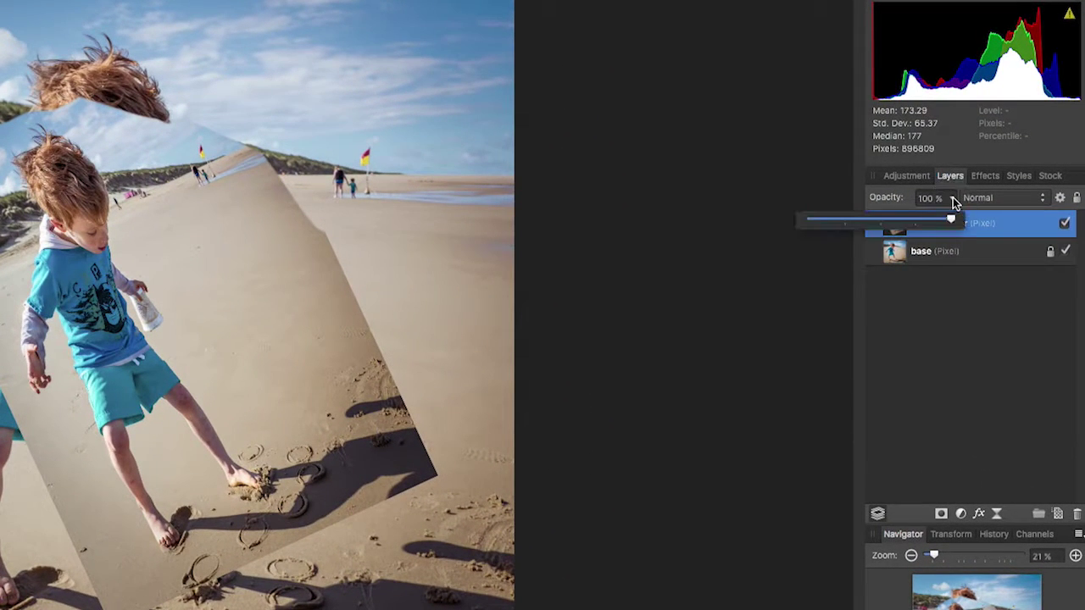
{"action": "left_click_drag", "start_coordinate": [950, 219], "coordinate": [1004, 399]}
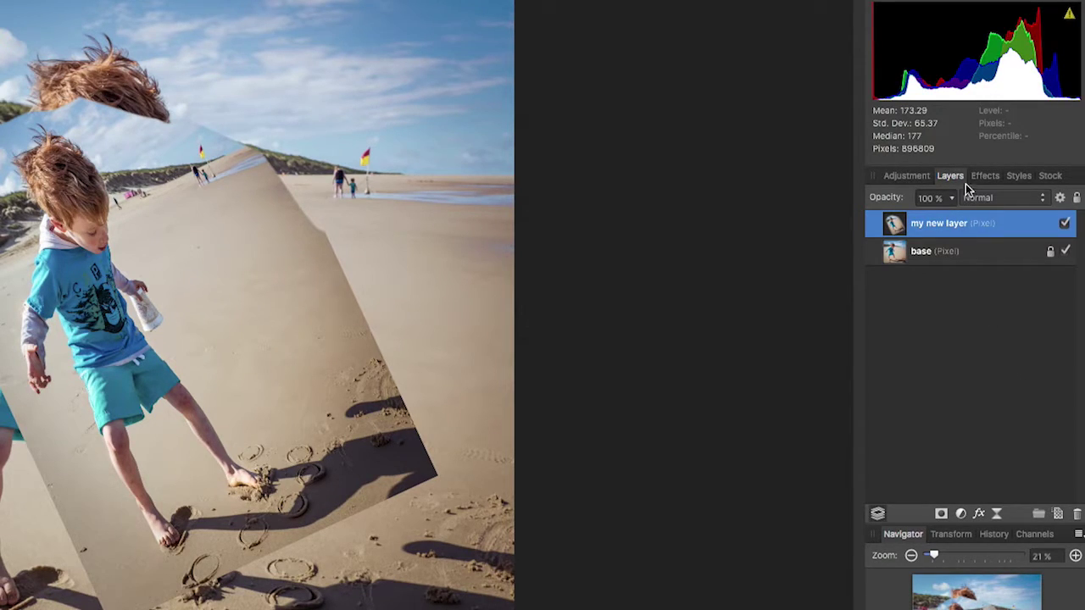
- Set my new layer's blend mode to Colour Burn and shift it slightly right
{"action": "left_click", "coordinate": [1007, 200]}
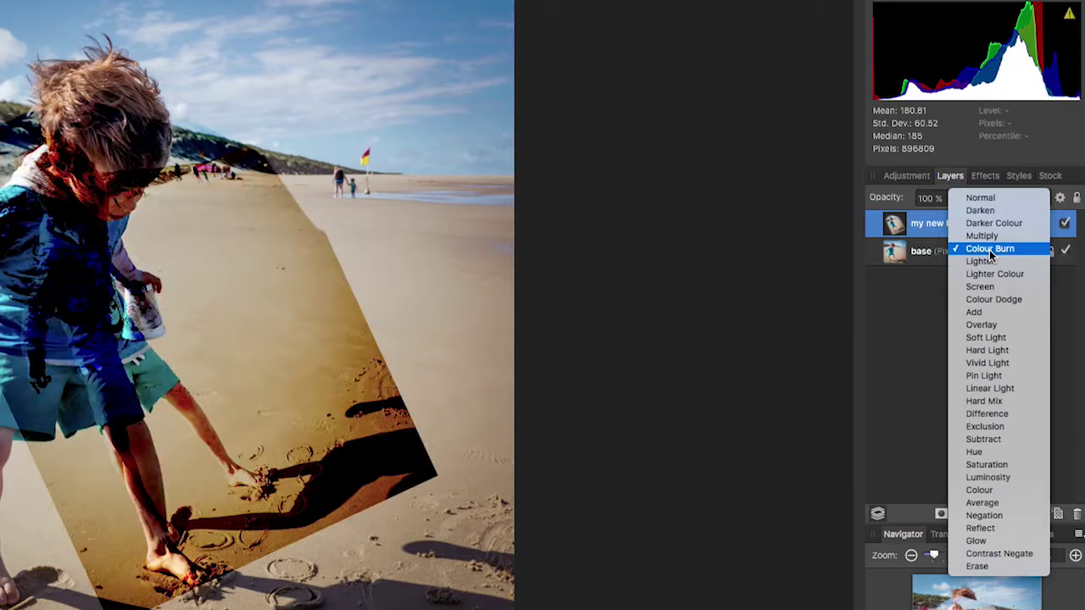
{"action": "left_click", "coordinate": [989, 249]}
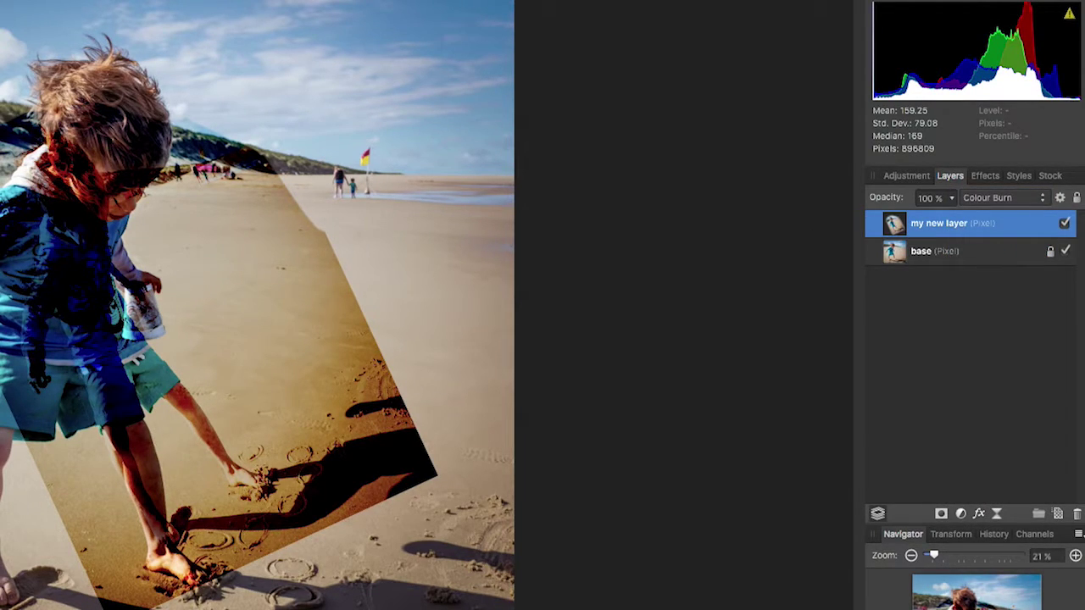
{"action": "mouse_move", "coordinate": [263, 438]}
{"action": "left_mouse_down"}
{"action": "mouse_move", "coordinate": [307, 434]}
{"action": "mouse_move", "coordinate": [268, 436]}
{"action": "left_mouse_up"}
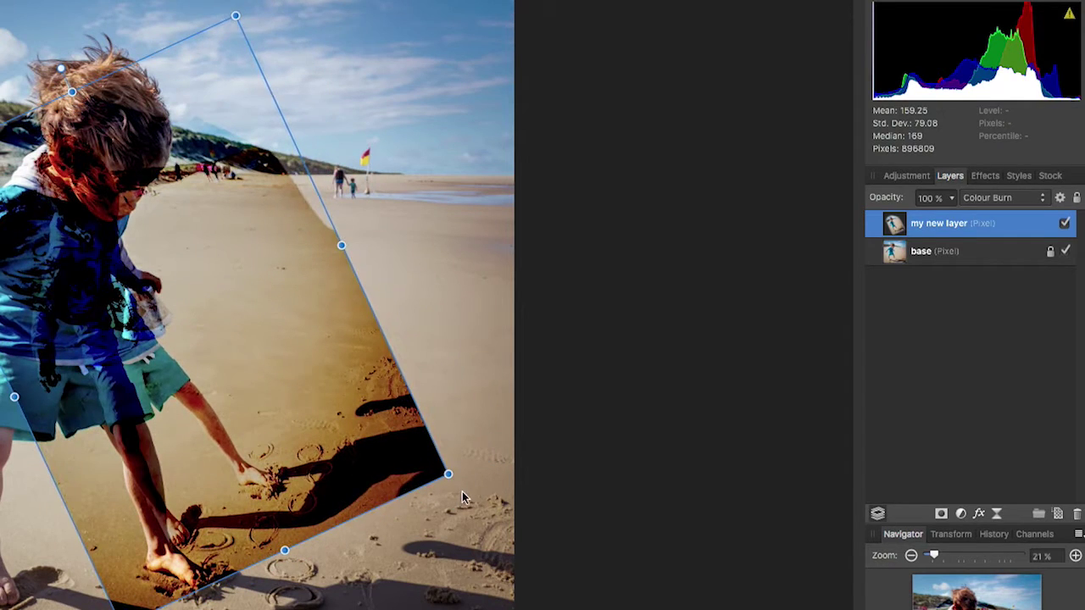
- Enlarge the Colour Burn layer and skew its right side down and outward
{"action": "left_click_drag", "start_coordinate": [448, 475], "coordinate": [519, 515]}
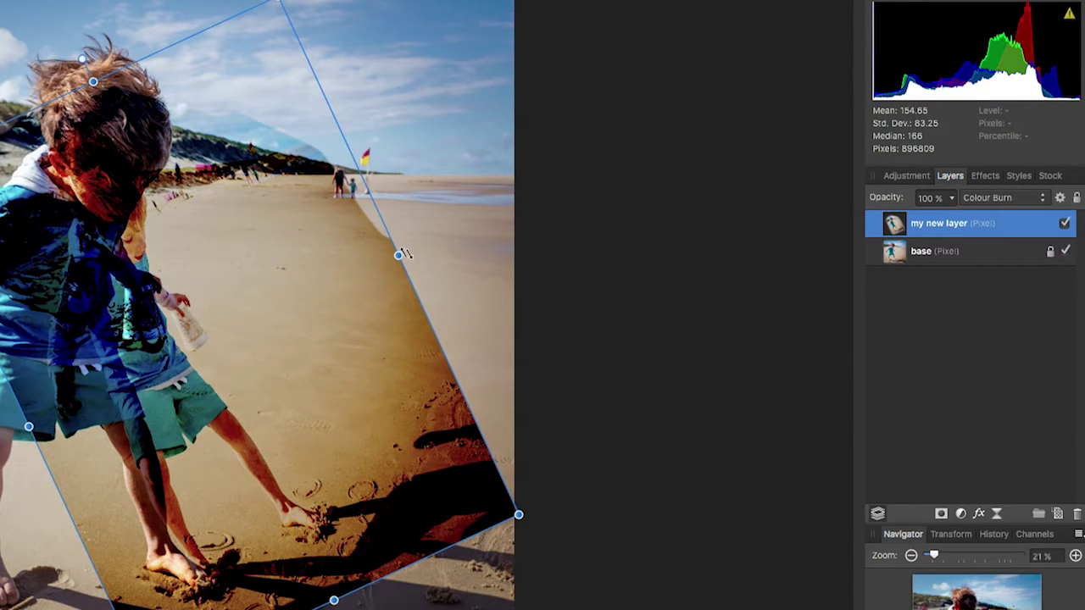
{"action": "left_click_drag", "start_coordinate": [399, 255], "coordinate": [467, 392]}
{"action": "mouse_move", "coordinate": [340, 404]}
{"action": "left_mouse_down"}
{"action": "mouse_move", "coordinate": [264, 305]}
{"action": "mouse_move", "coordinate": [269, 318]}
{"action": "left_mouse_up"}
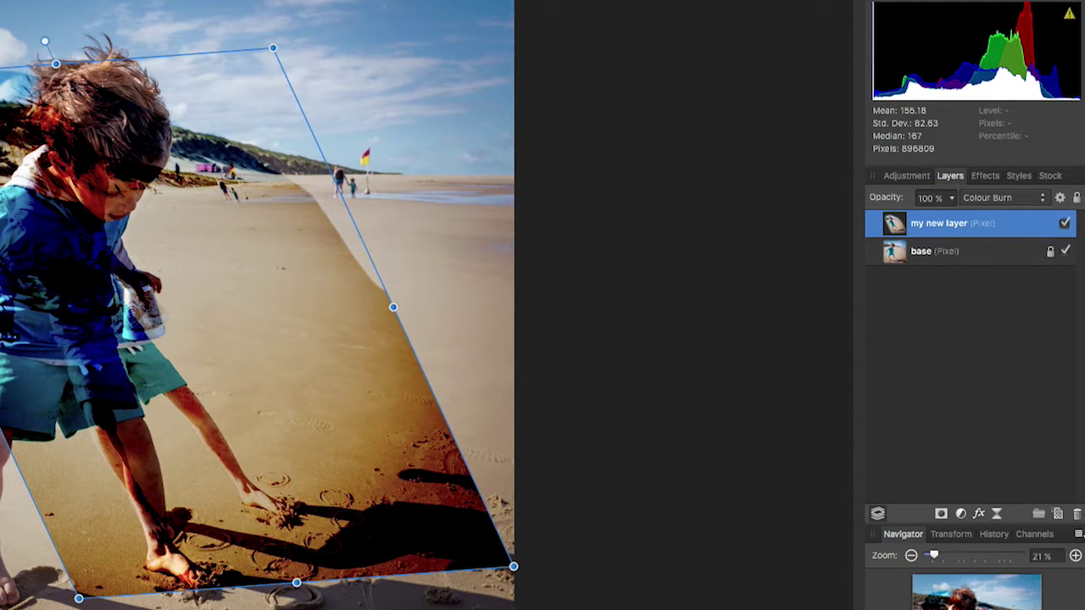
{"action": "key", "text": "h"}
{"action": "left_click_drag", "start_coordinate": [198, 303], "coordinate": [141, 328]}
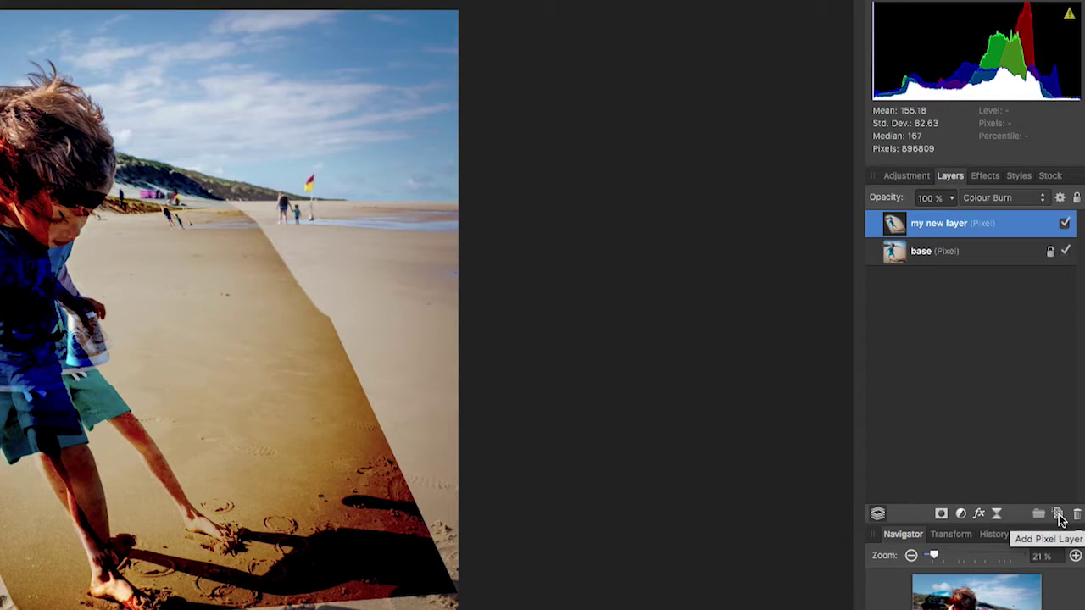
- Add an empty pixel layer on top and paint thick black looping strokes across the boy
{"action": "left_click", "coordinate": [1058, 514]}
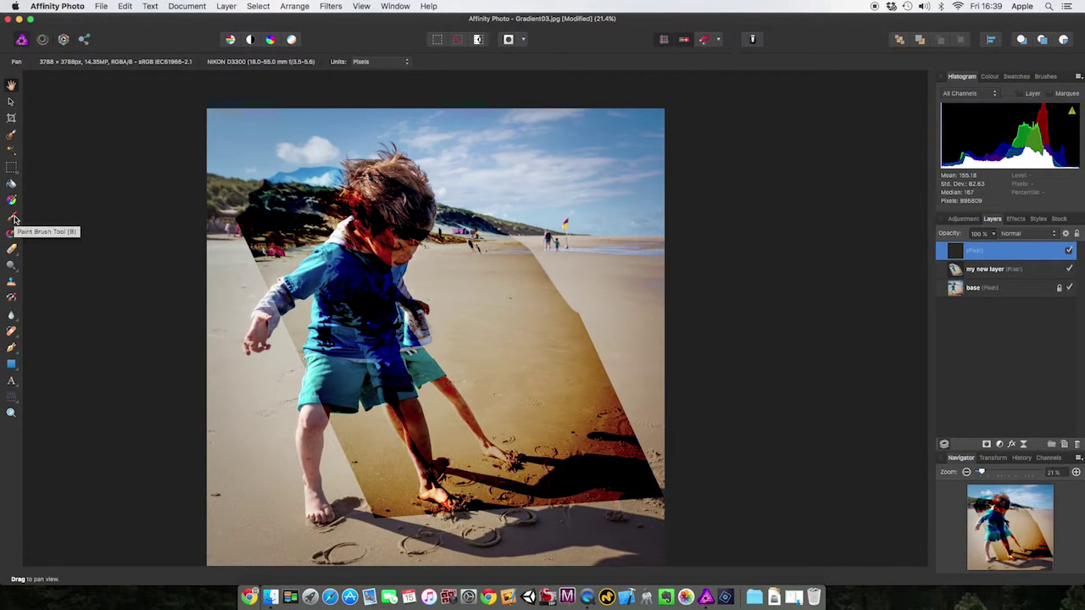
{"action": "left_click", "coordinate": [12, 216]}
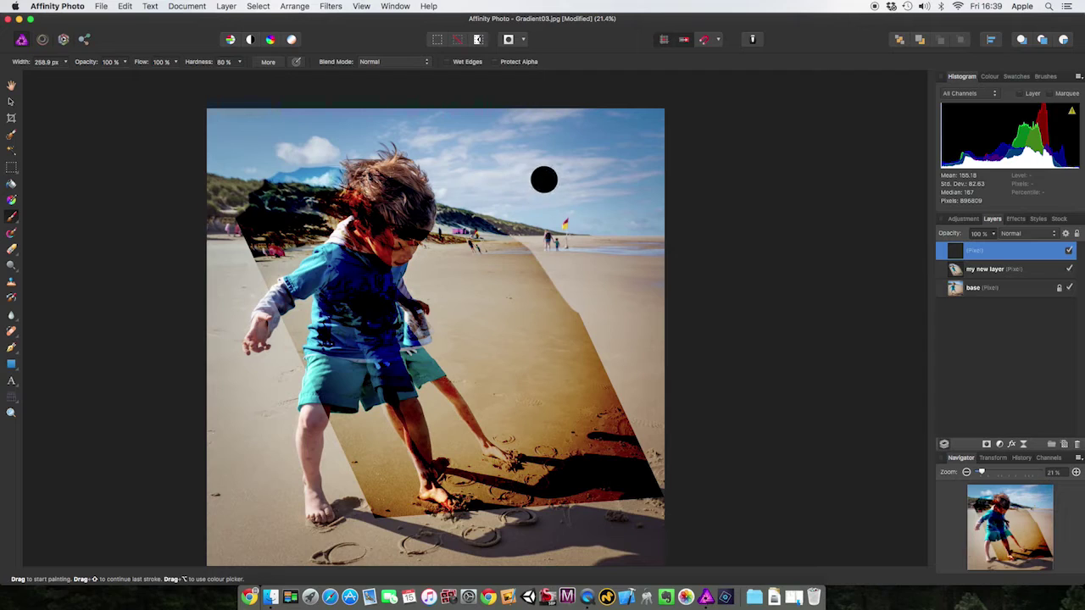
{"action": "mouse_move", "coordinate": [542, 179]}
{"action": "left_mouse_down"}
{"action": "mouse_move", "coordinate": [427, 213]}
{"action": "mouse_move", "coordinate": [529, 308]}
{"action": "mouse_move", "coordinate": [530, 363]}
{"action": "mouse_move", "coordinate": [384, 223]}
{"action": "mouse_move", "coordinate": [307, 175]}
{"action": "mouse_move", "coordinate": [344, 370]}
{"action": "mouse_move", "coordinate": [501, 463]}
{"action": "mouse_move", "coordinate": [550, 290]}
{"action": "mouse_move", "coordinate": [547, 214]}
{"action": "mouse_move", "coordinate": [577, 170]}
{"action": "mouse_move", "coordinate": [528, 333]}
{"action": "mouse_move", "coordinate": [405, 347]}
{"action": "mouse_move", "coordinate": [316, 448]}
{"action": "left_mouse_up"}
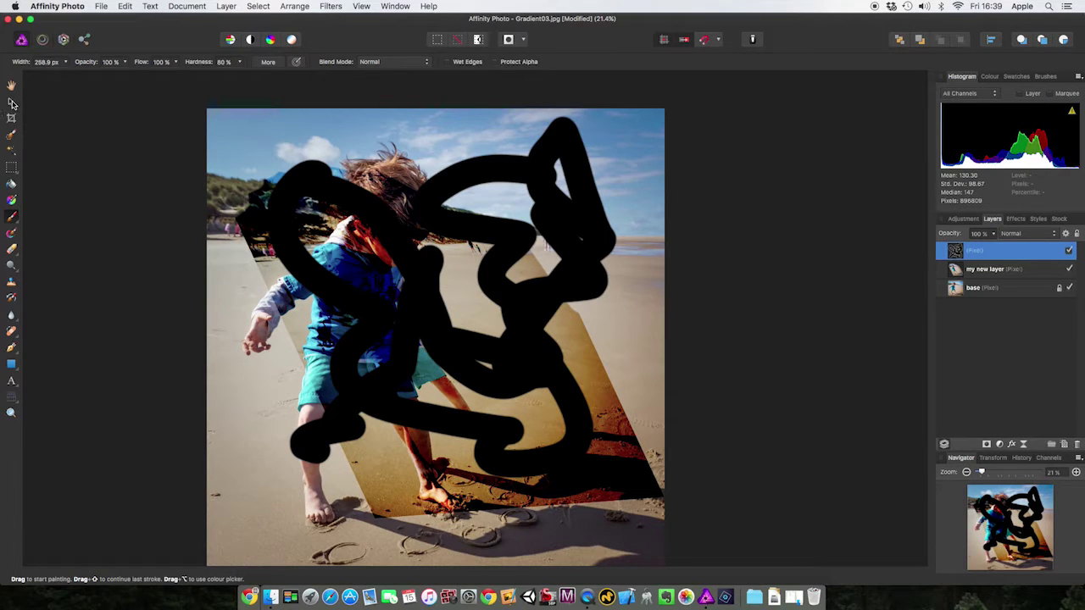
{"action": "left_click", "coordinate": [12, 102]}
- Move the scribble layer down-left, then shrink it from its corners and shift it up-right
{"action": "left_click_drag", "start_coordinate": [552, 318], "coordinate": [524, 364]}
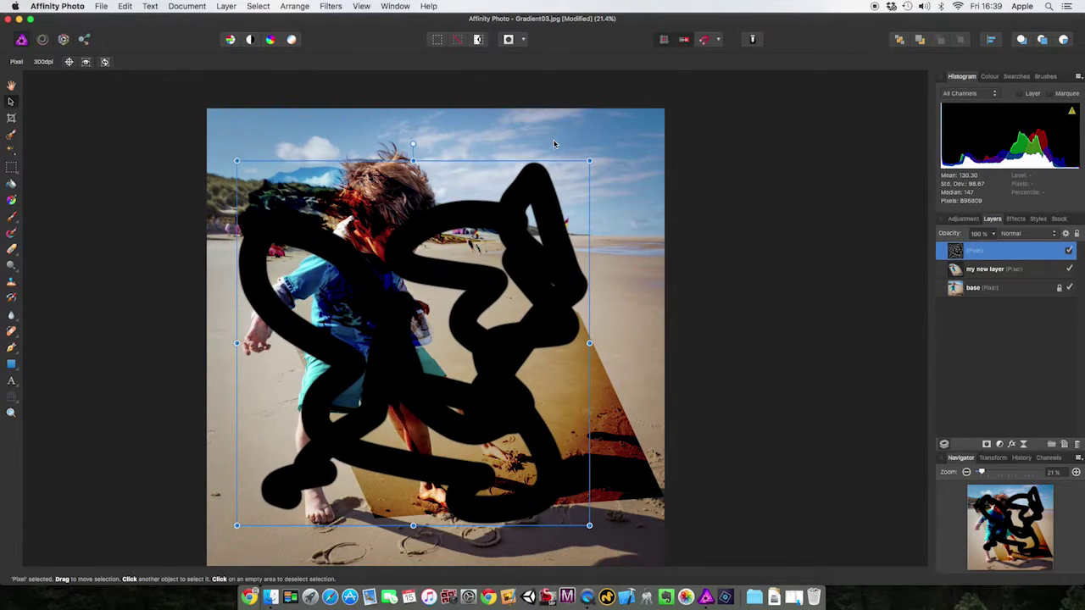
{"action": "left_click_drag", "start_coordinate": [589, 160], "coordinate": [509, 244]}
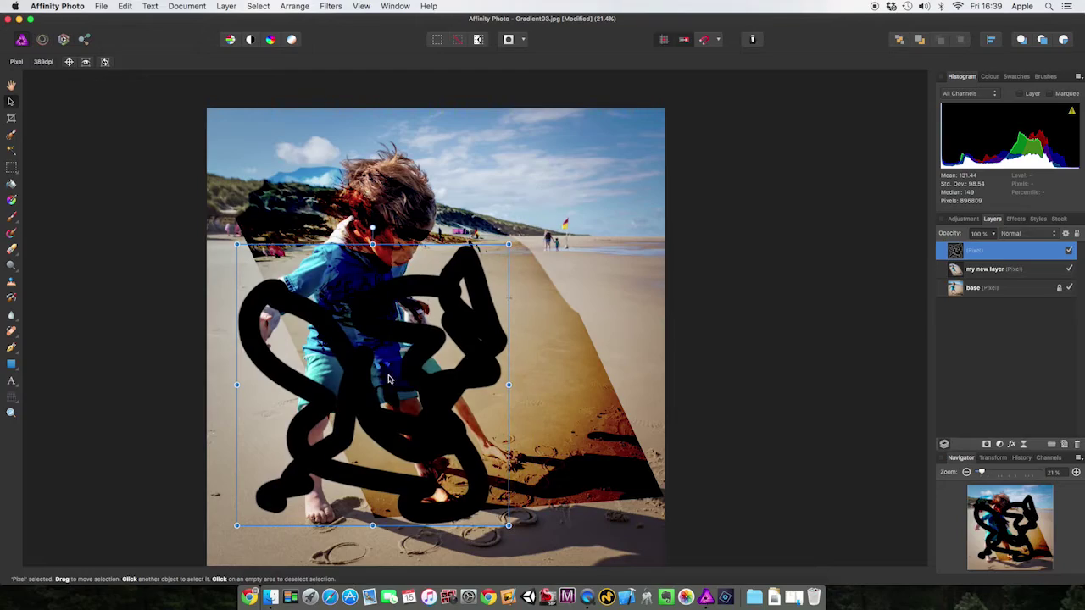
{"action": "mouse_move", "coordinate": [396, 377]}
{"action": "left_mouse_down"}
{"action": "mouse_move", "coordinate": [538, 307]}
{"action": "mouse_move", "coordinate": [507, 297]}
{"action": "left_mouse_up"}
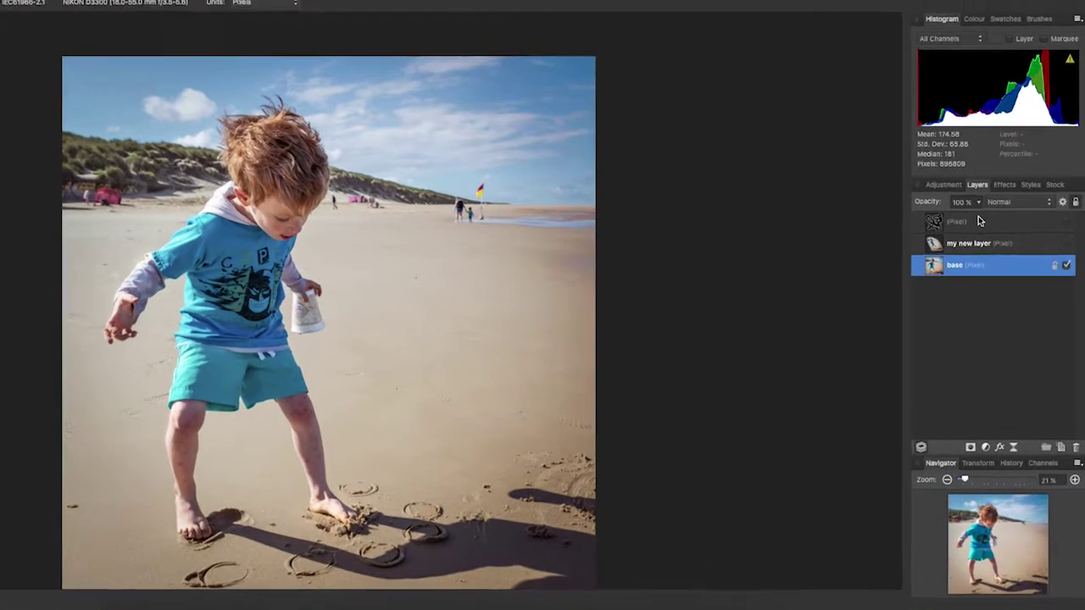
- Select both the scribble layer and my new layer and delete them
{"action": "left_click", "coordinate": [994, 250]}
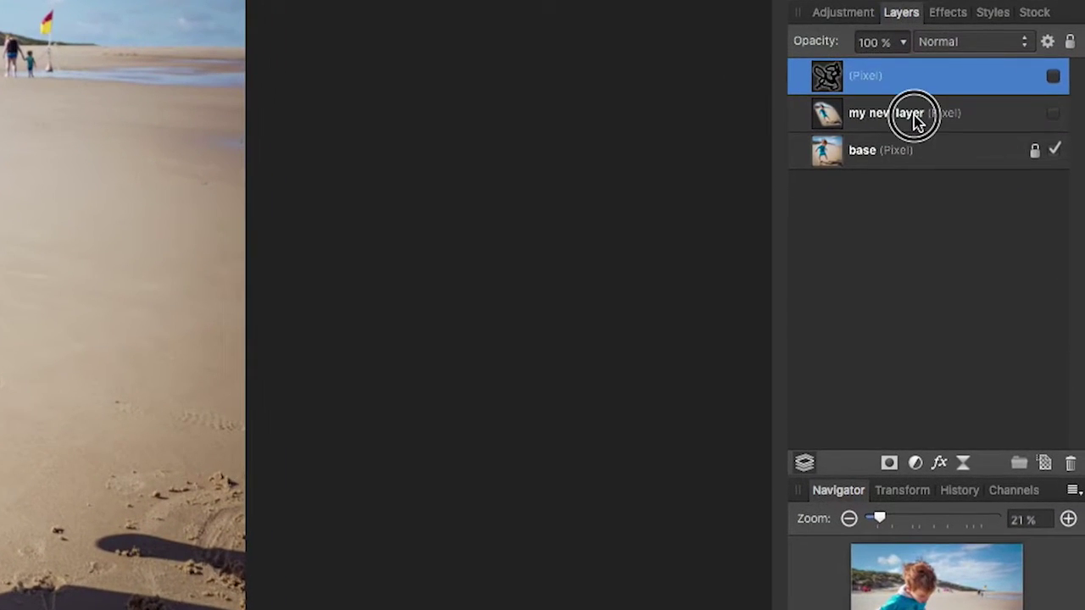
{"action": "left_click", "coordinate": [916, 119], "text": "shift"}
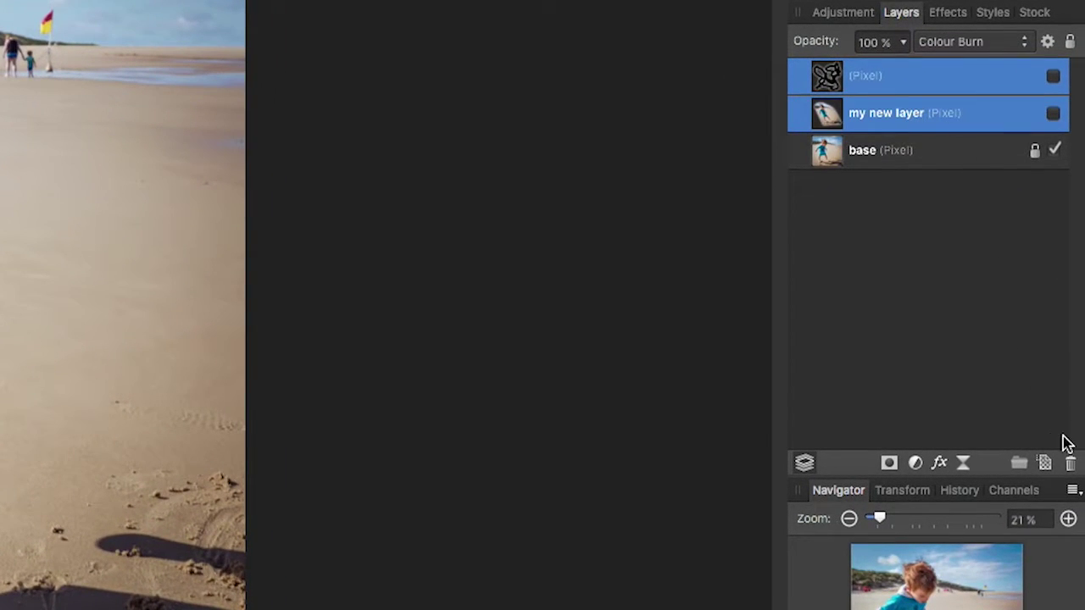
{"action": "left_click", "coordinate": [1071, 465]}
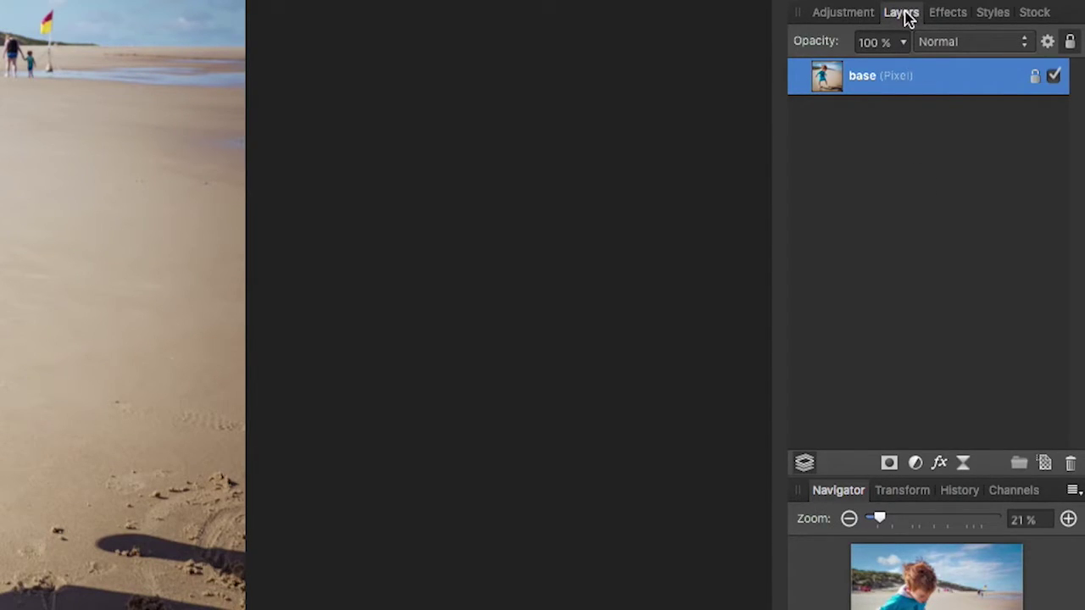
- Add a Levels adjustment layer from the Adjustments list
{"action": "left_click", "coordinate": [848, 18]}
{"action": "left_click", "coordinate": [842, 157]}
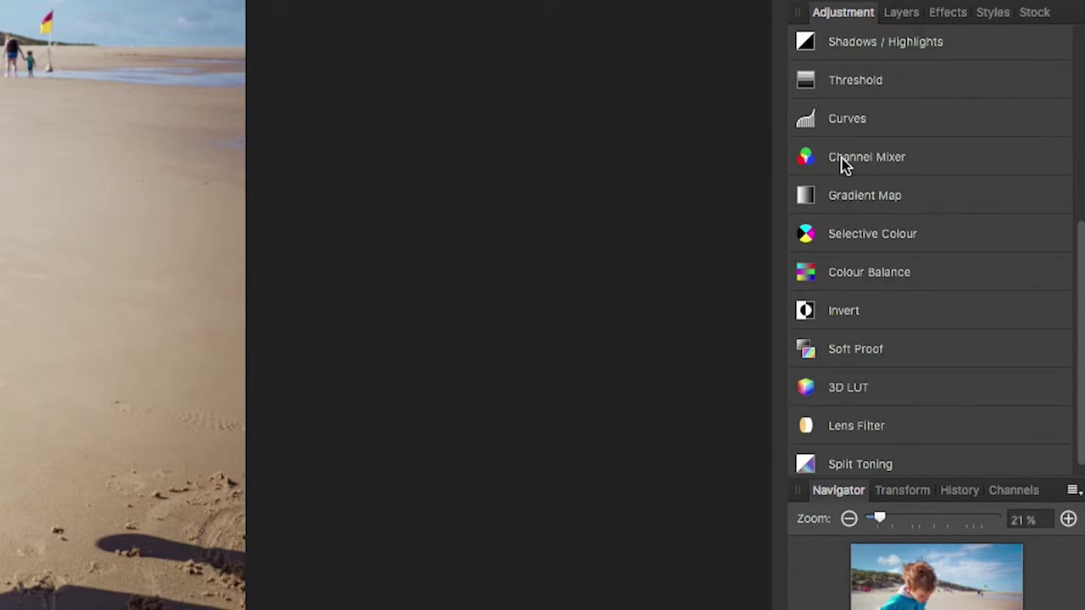
{"action": "left_click_drag", "start_coordinate": [1081, 244], "coordinate": [1069, 15]}
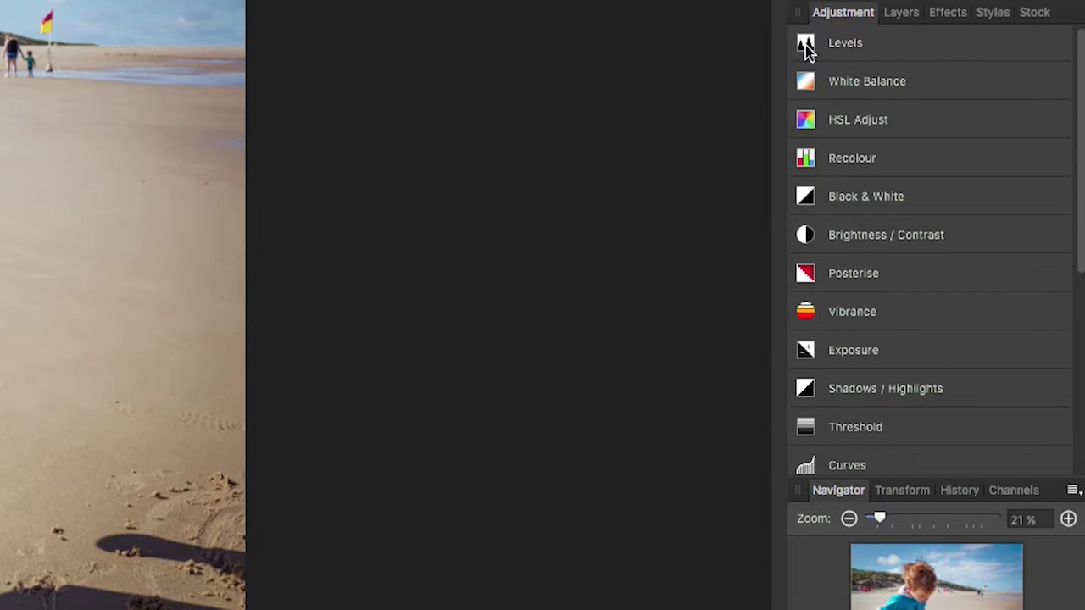
{"action": "left_click", "coordinate": [806, 47]}
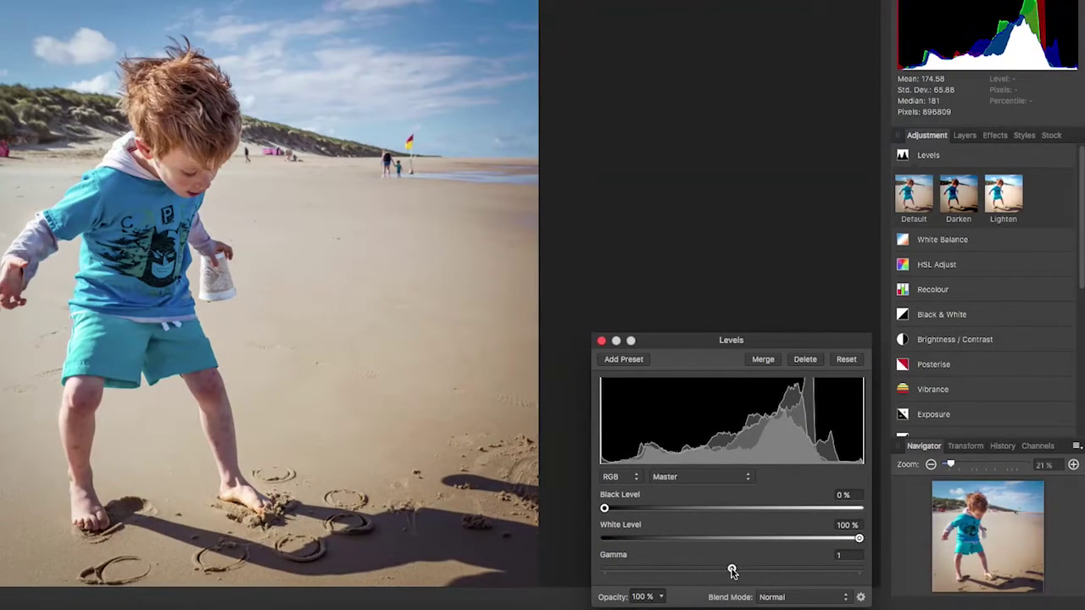
- Set Levels gamma to 1.226, black level to 10% and white level to 91%
{"action": "left_click_drag", "start_coordinate": [733, 572], "coordinate": [761, 572]}
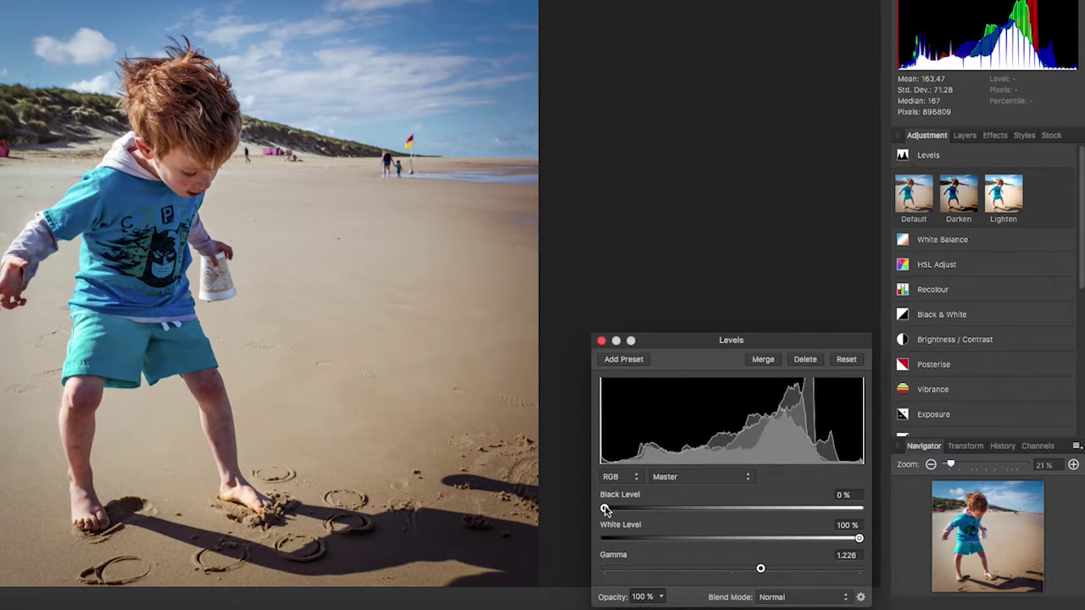
{"action": "left_click_drag", "start_coordinate": [606, 509], "coordinate": [619, 507]}
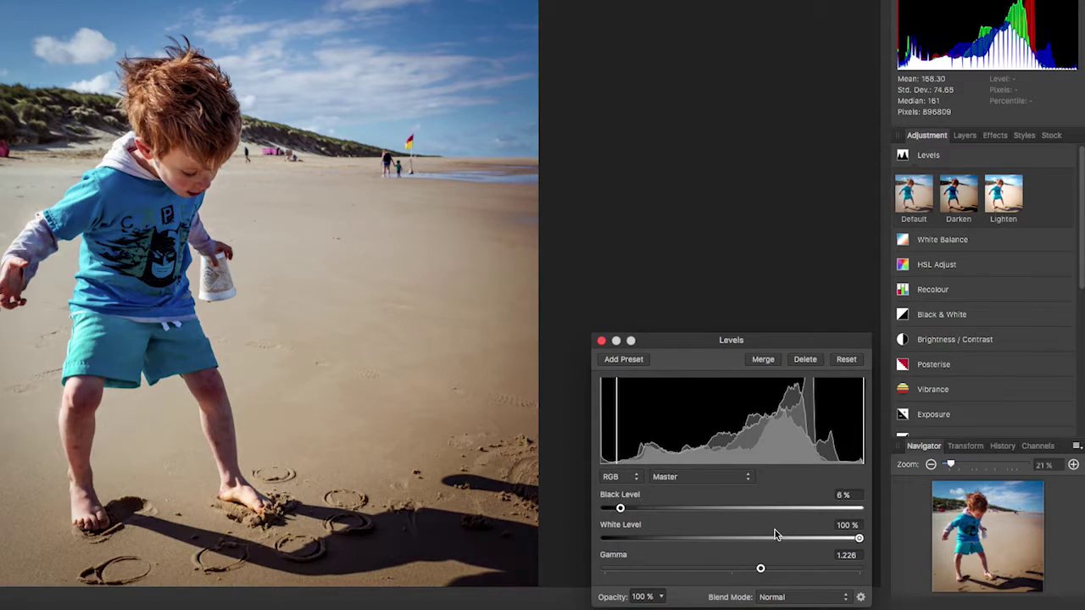
{"action": "left_click_drag", "start_coordinate": [859, 538], "coordinate": [835, 540]}
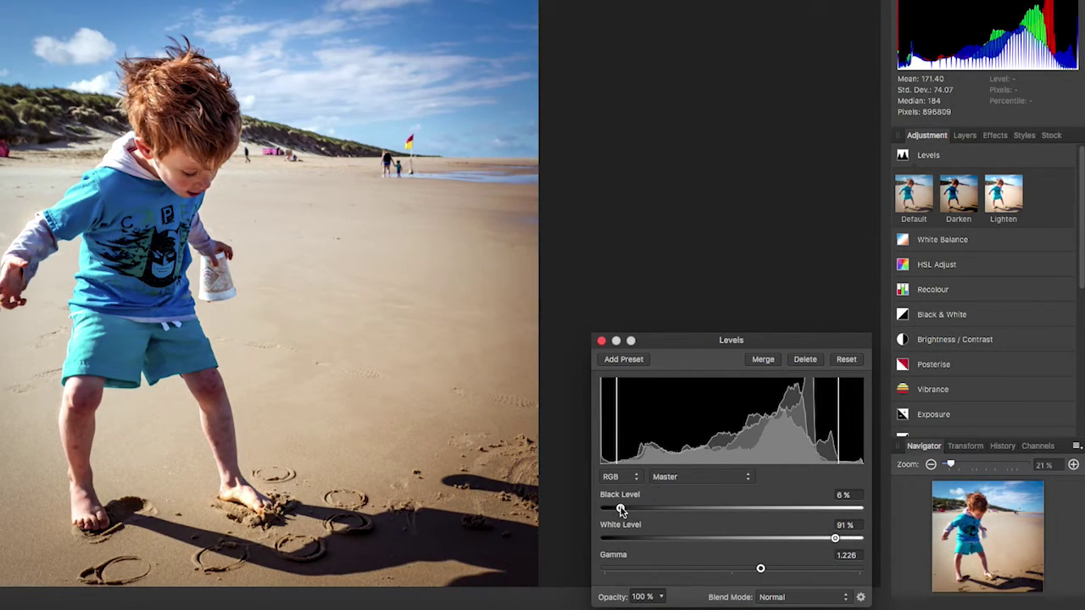
{"action": "left_click_drag", "start_coordinate": [620, 510], "coordinate": [631, 510]}
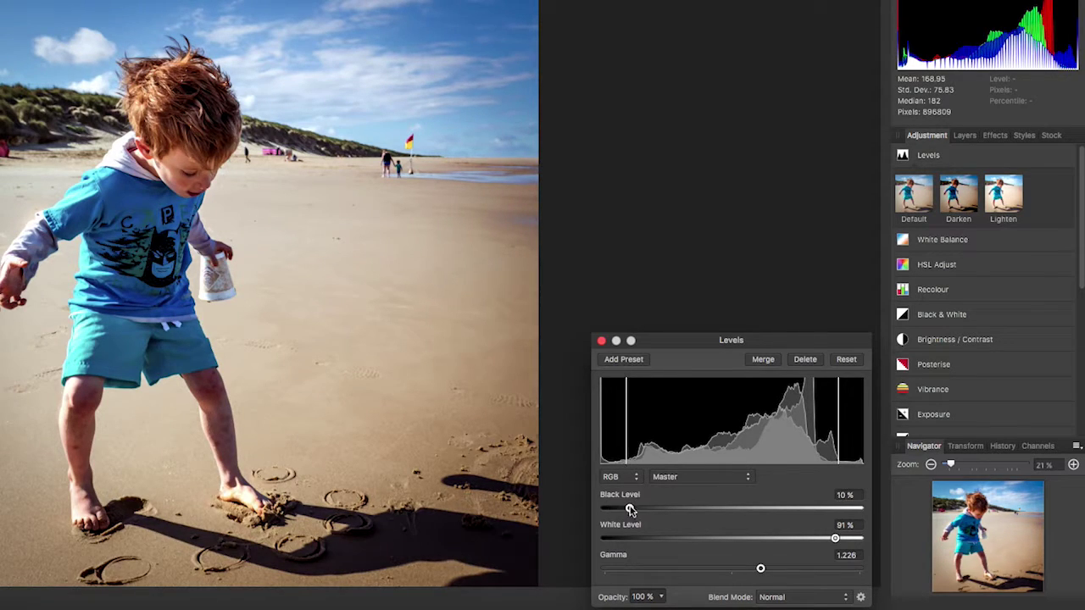
{"action": "left_click", "coordinate": [601, 340]}
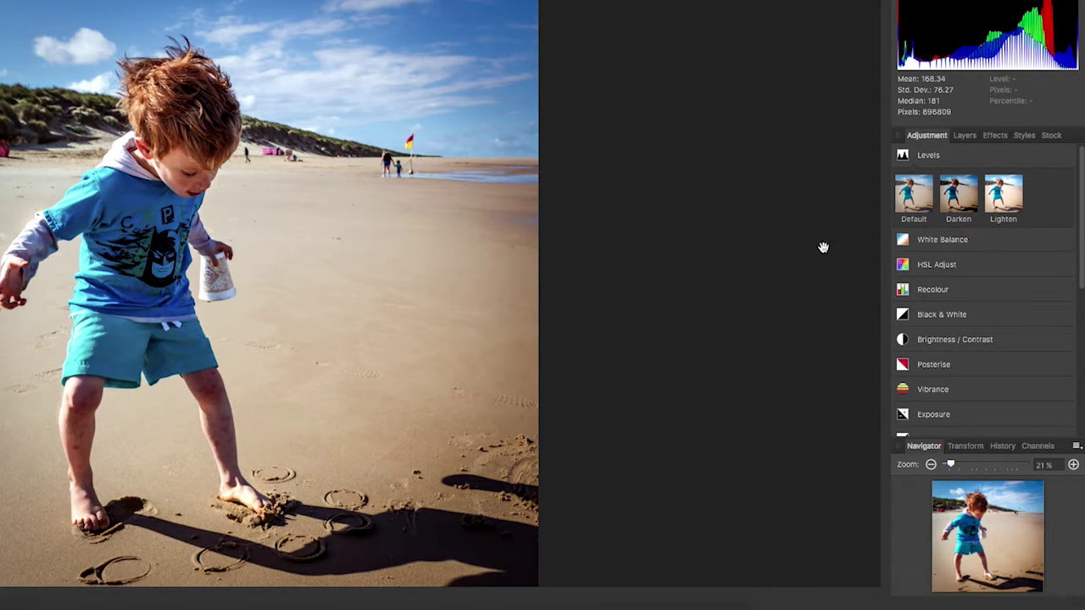
- Hide and re-show the Levels layer to compare the photo with and without it
{"action": "left_click", "coordinate": [964, 136]}
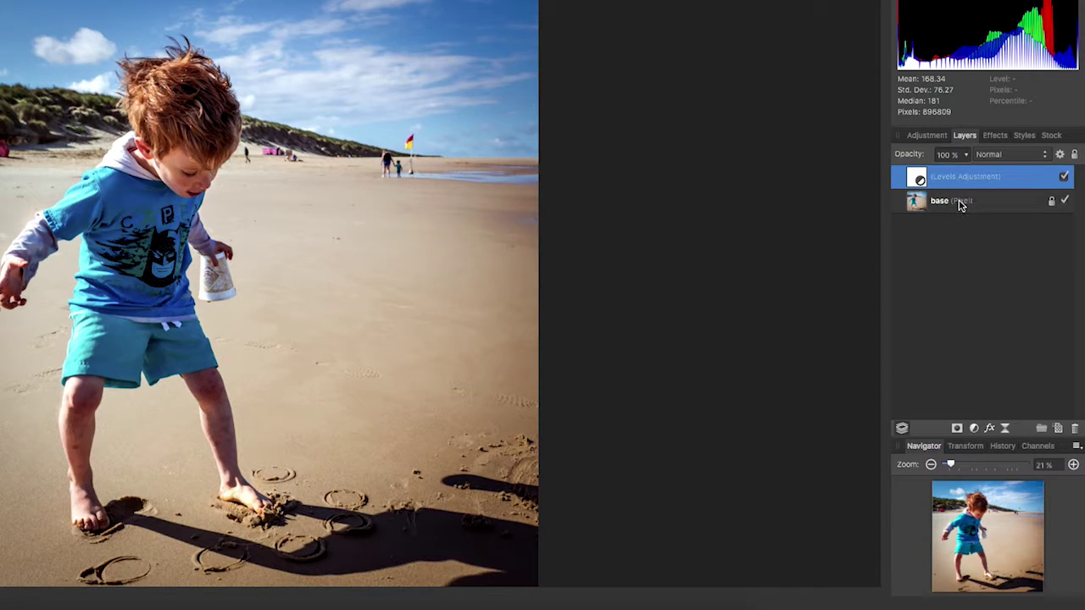
{"action": "left_click", "coordinate": [1064, 178]}
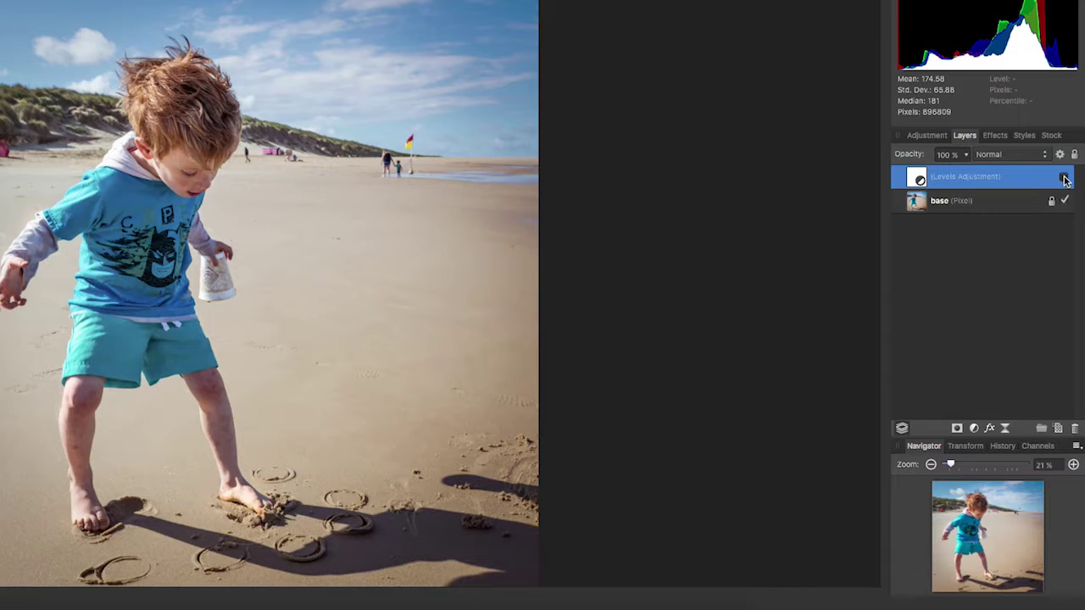
{"action": "left_click", "coordinate": [1065, 178]}
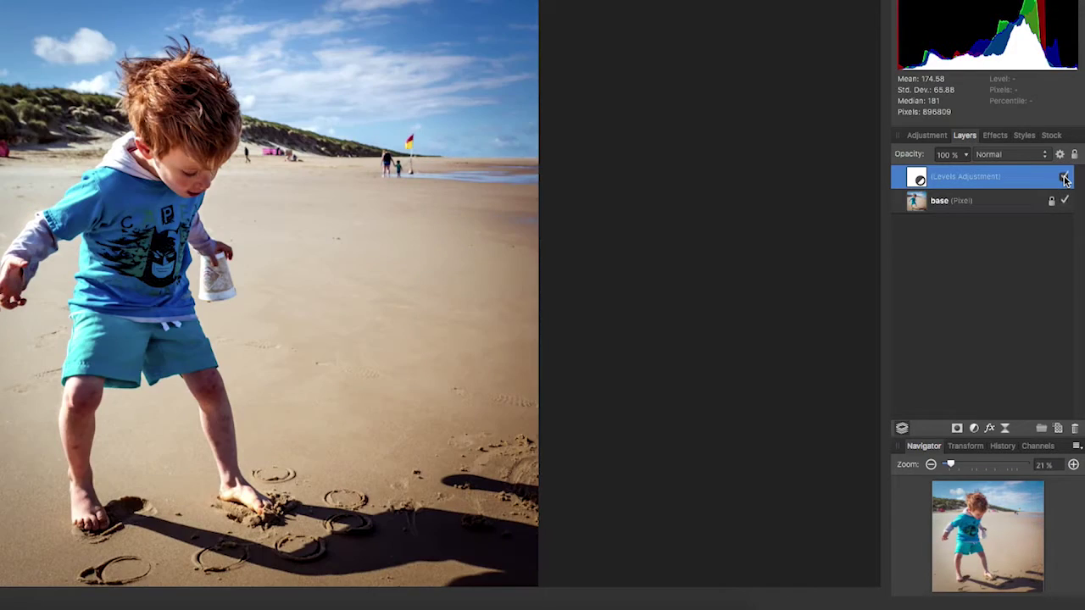
- Scroll the adjustments list down to Colour Balance
{"action": "left_click", "coordinate": [932, 138]}
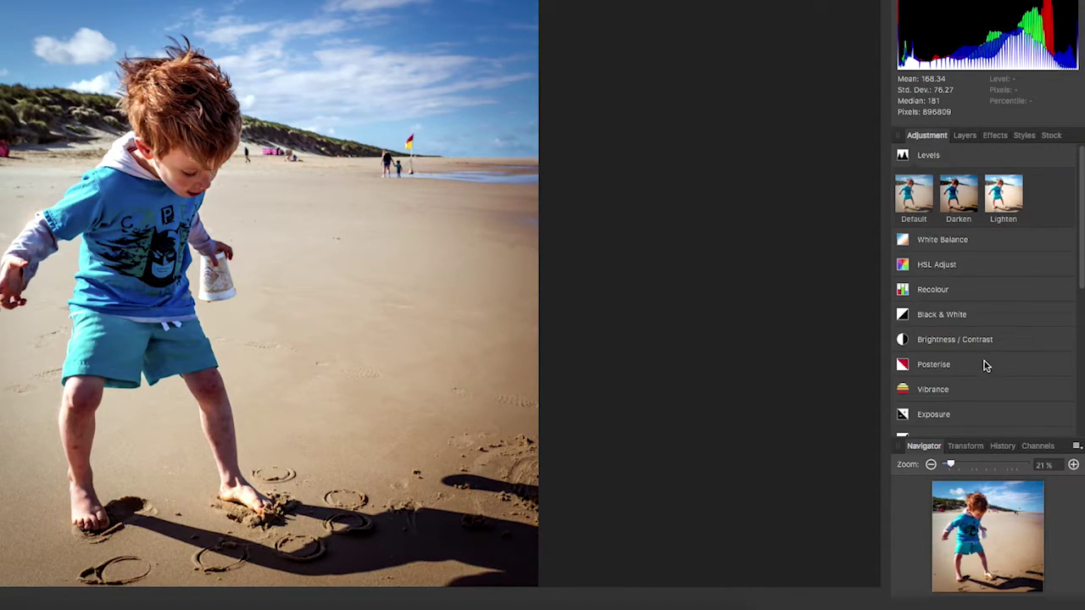
{"action": "scroll", "coordinate": [985, 365], "scroll_direction": "down", "scroll_amount": 3}
{"action": "scroll", "coordinate": [989, 367], "scroll_direction": "down", "scroll_amount": 1}
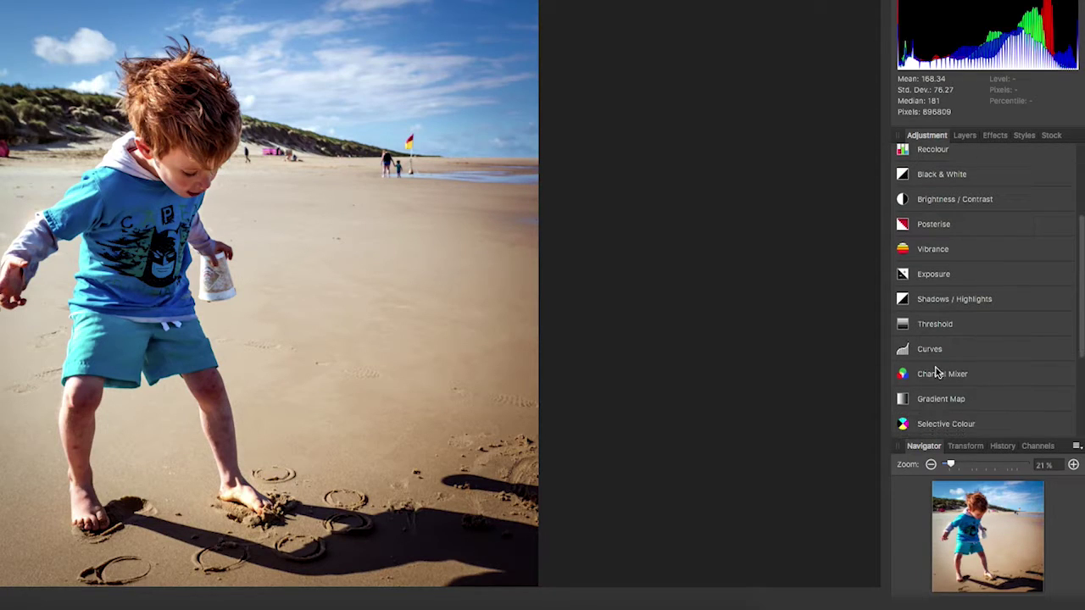
{"action": "scroll", "coordinate": [958, 377], "scroll_direction": "down", "scroll_amount": 1}
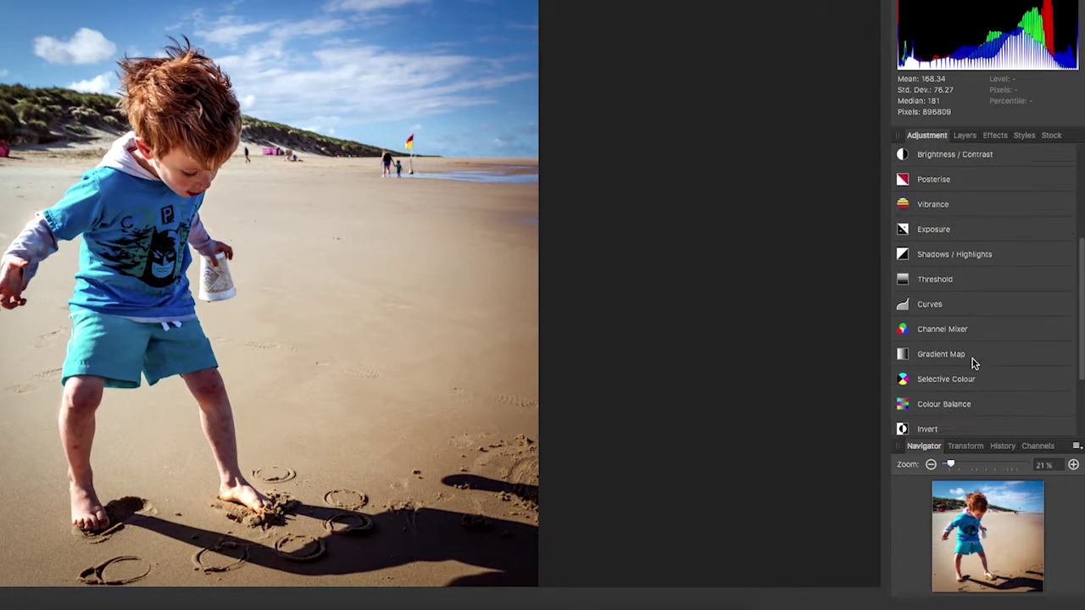
- Add a Colour Balance layer with highlights at Yellow/Blue 62% and Cyan/Red −32%
{"action": "left_click", "coordinate": [944, 404]}
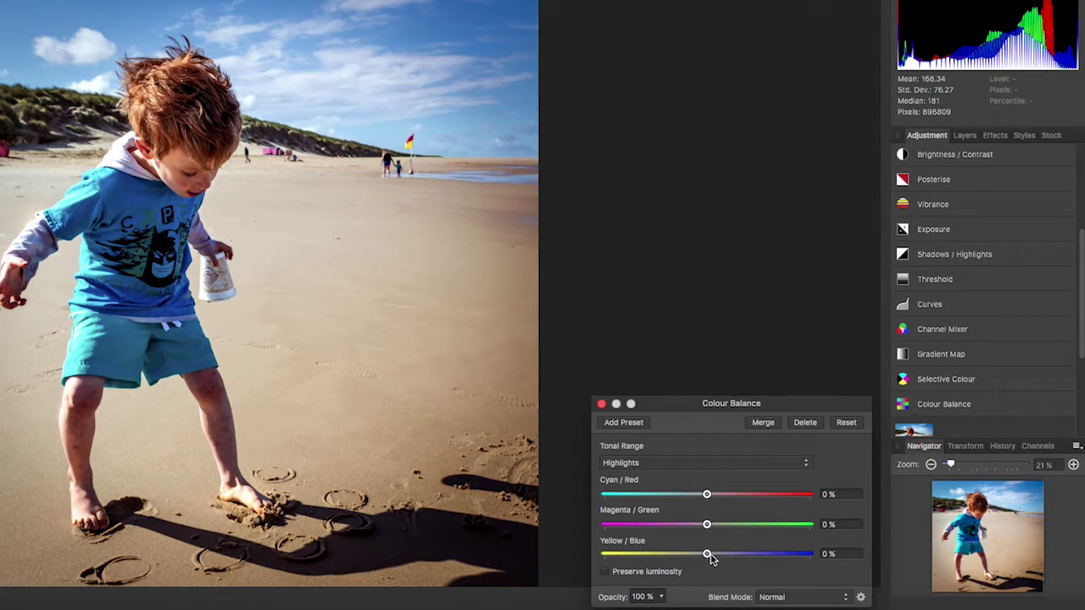
{"action": "left_click_drag", "start_coordinate": [708, 556], "coordinate": [768, 556]}
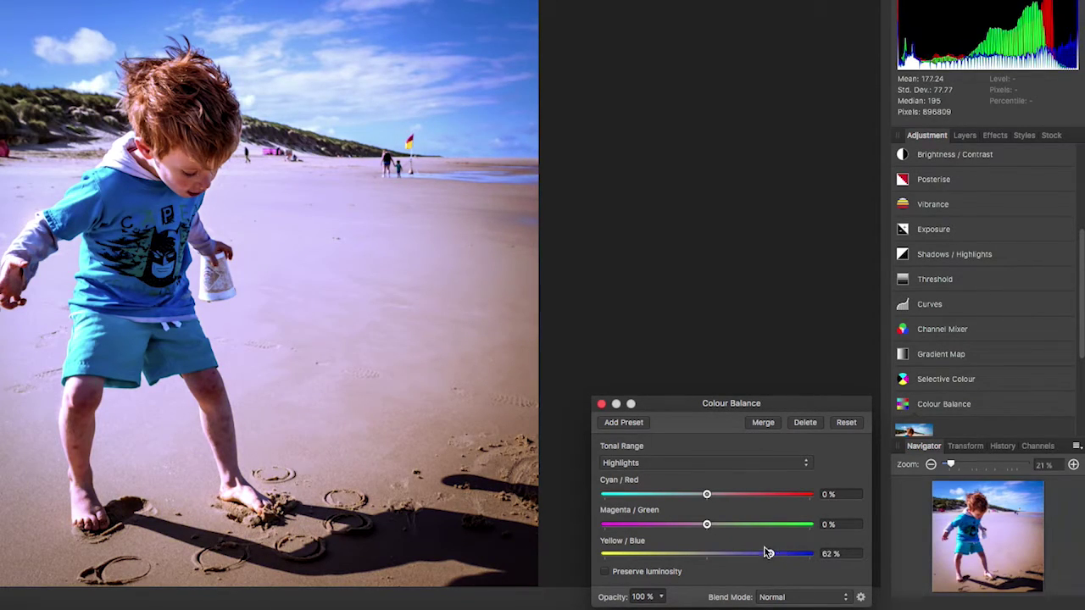
{"action": "left_click_drag", "start_coordinate": [712, 499], "coordinate": [677, 498]}
{"action": "left_click", "coordinate": [601, 403]}
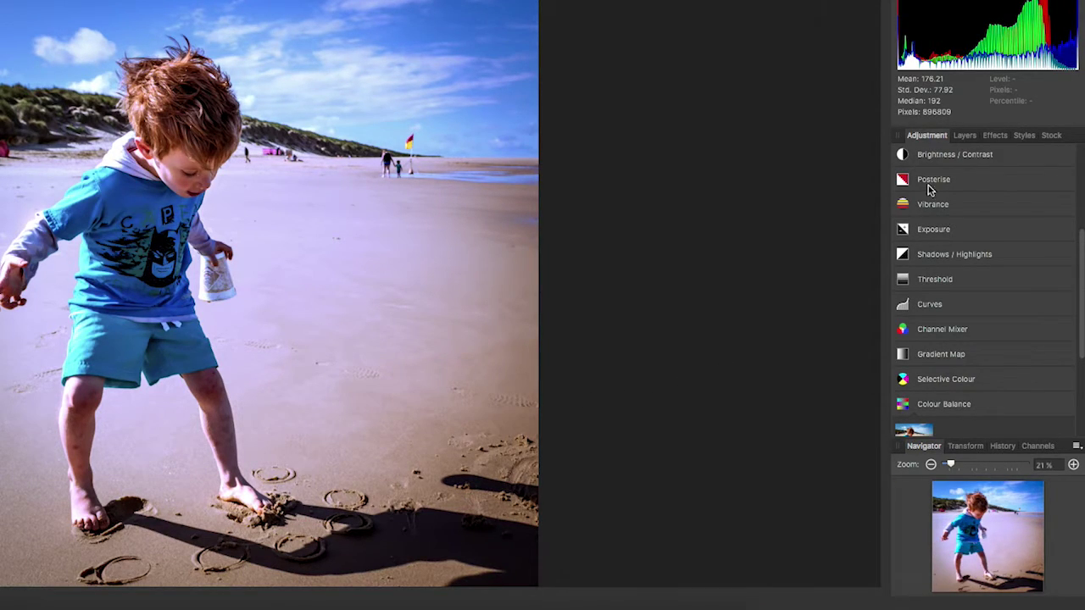
{"action": "left_click", "coordinate": [966, 137]}
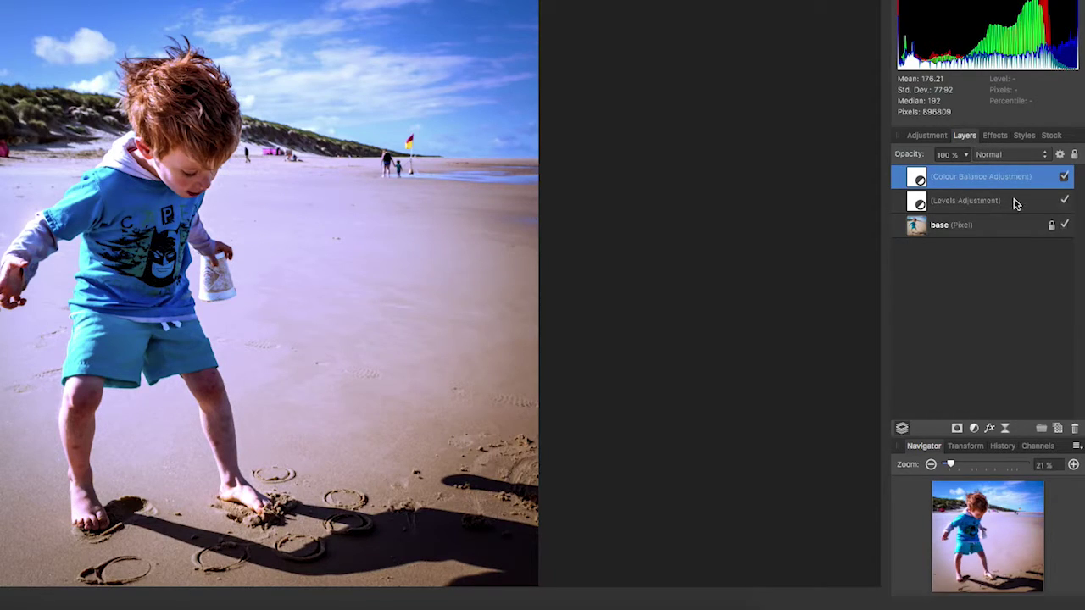
{"action": "left_click", "coordinate": [968, 156]}
{"action": "mouse_move", "coordinate": [967, 173]}
{"action": "left_mouse_down"}
{"action": "mouse_move", "coordinate": [840, 178]}
{"action": "mouse_move", "coordinate": [981, 187]}
{"action": "left_mouse_up"}
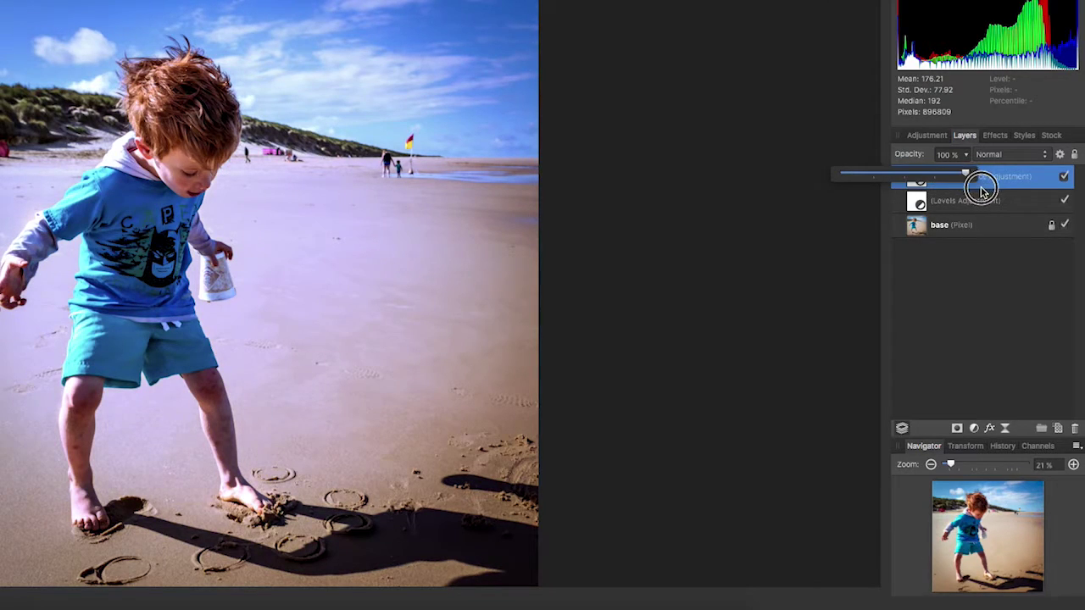
{"action": "left_click", "coordinate": [1065, 176]}
{"action": "left_click", "coordinate": [1065, 177]}
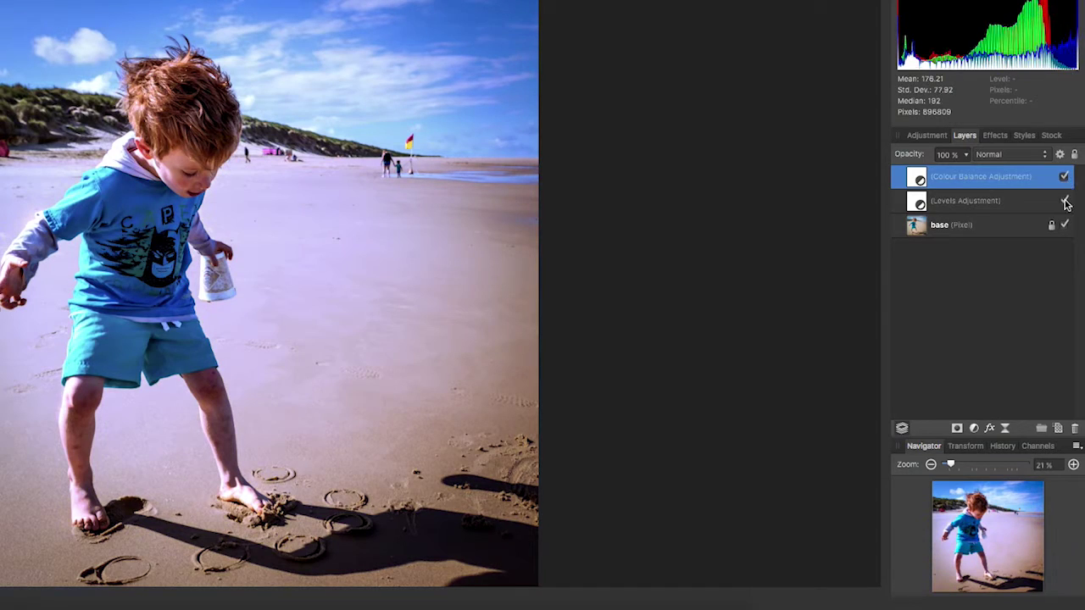
{"action": "left_click", "coordinate": [1066, 201]}
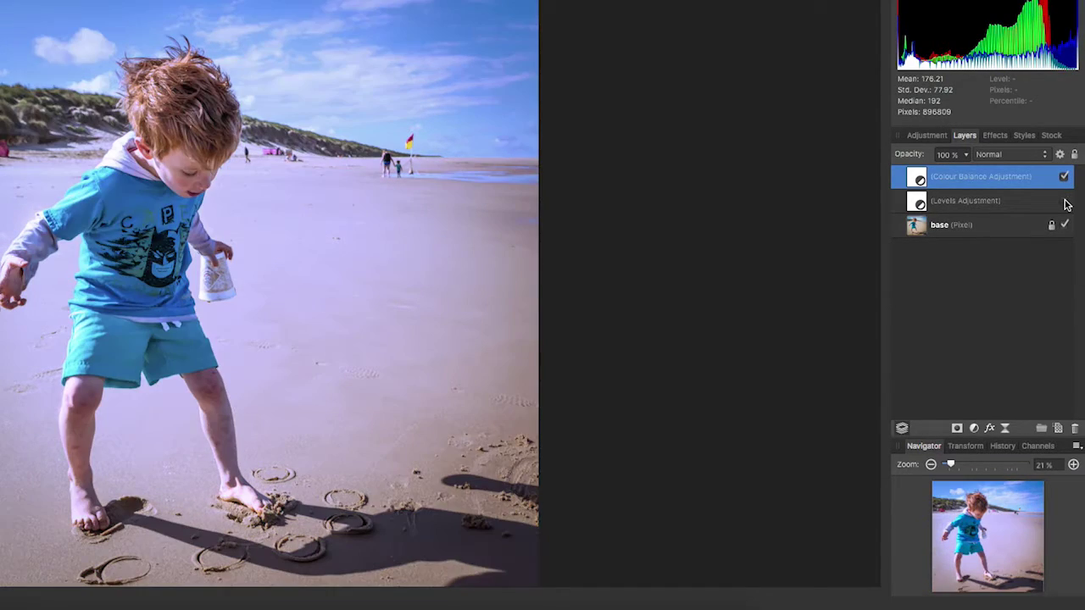
{"action": "left_click", "coordinate": [1066, 202]}
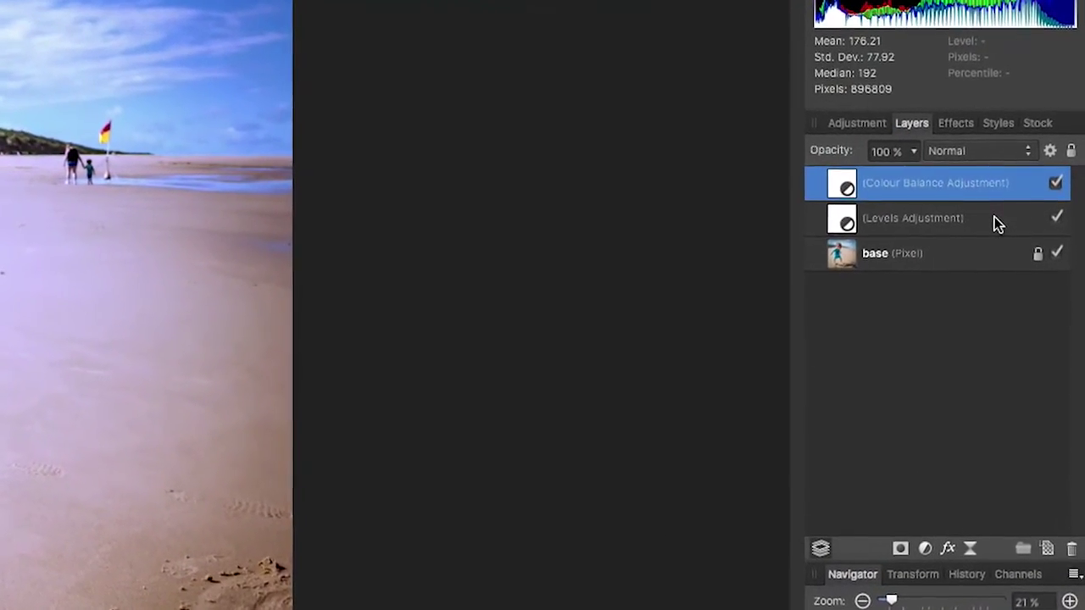
- Add a mask to the Levels Adjustment layer and select the mask for painting
{"action": "left_click", "coordinate": [994, 218]}
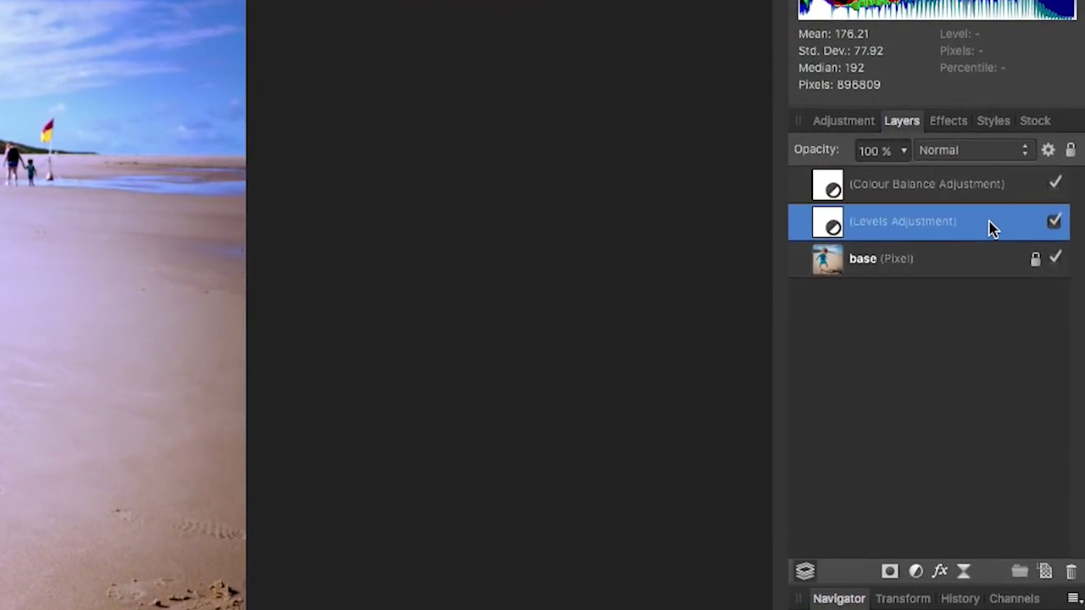
{"action": "left_click", "coordinate": [890, 573]}
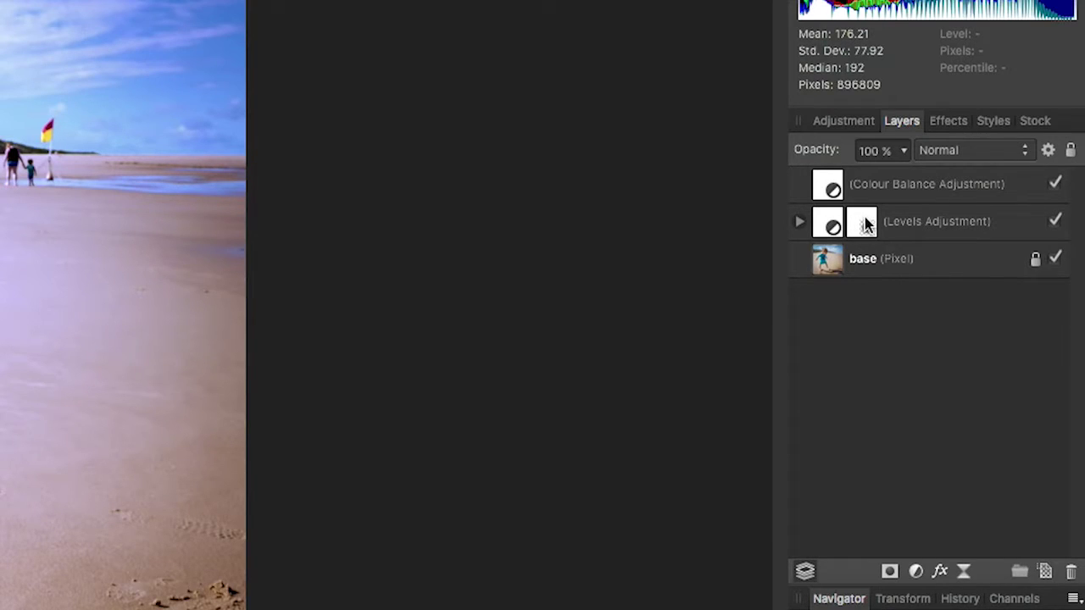
{"action": "left_click", "coordinate": [866, 223]}
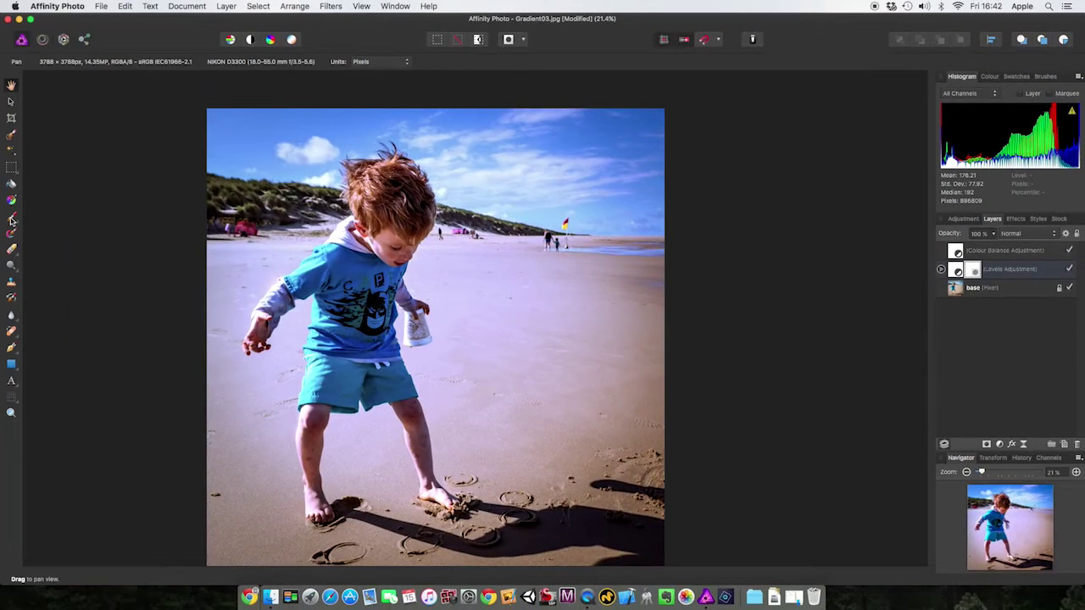
- Switch to the Paint Brush Tool and show the Colour panel with black selected
{"action": "left_click", "coordinate": [11, 219]}
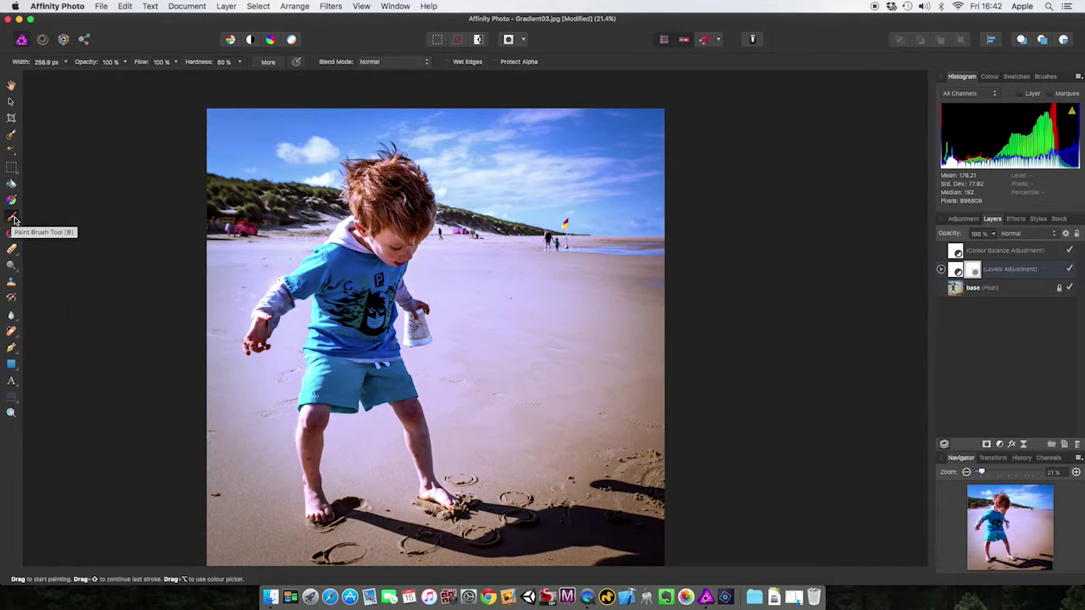
{"action": "left_click", "coordinate": [990, 77]}
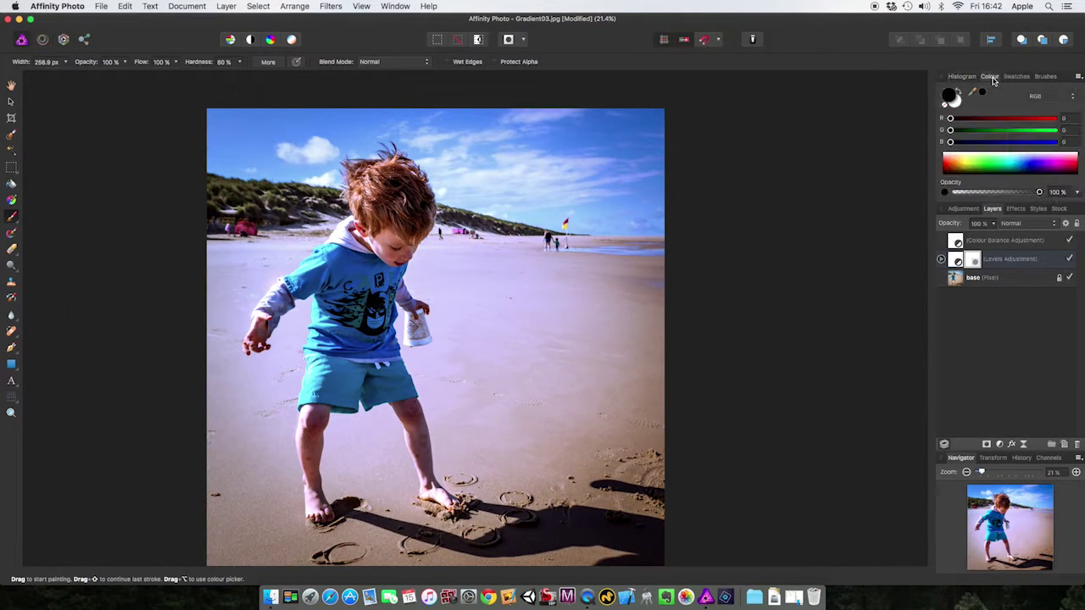